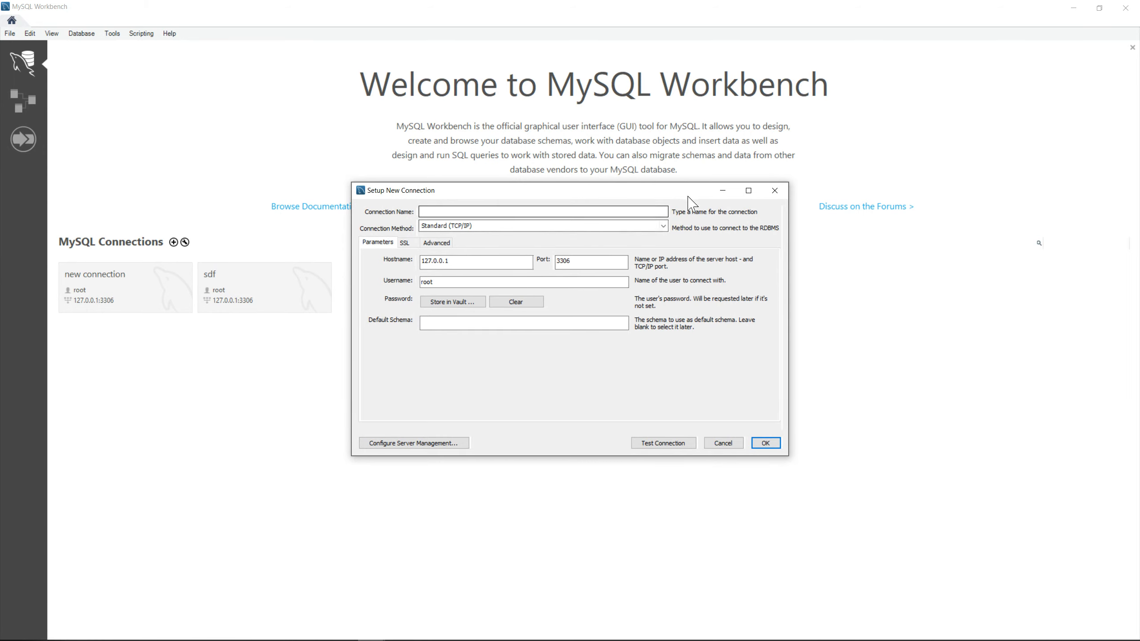
# Dismiss the connection setup dialog and add a new connection named acaweek3day1 in the server connection manager.
pyautogui.click(723, 443)
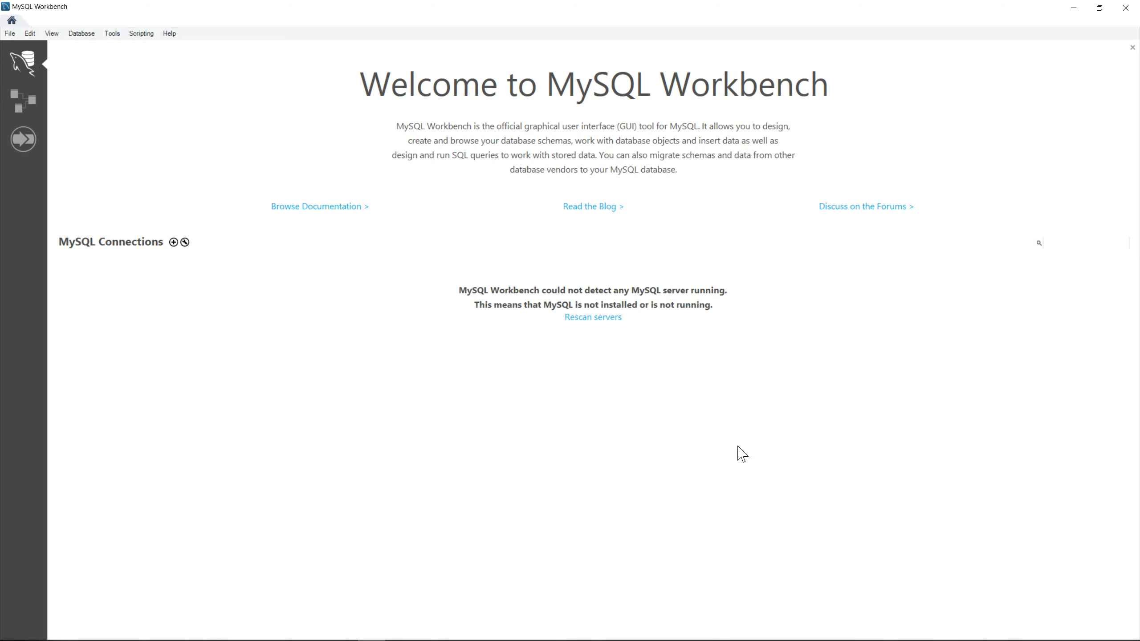
pyautogui.click(85, 35)
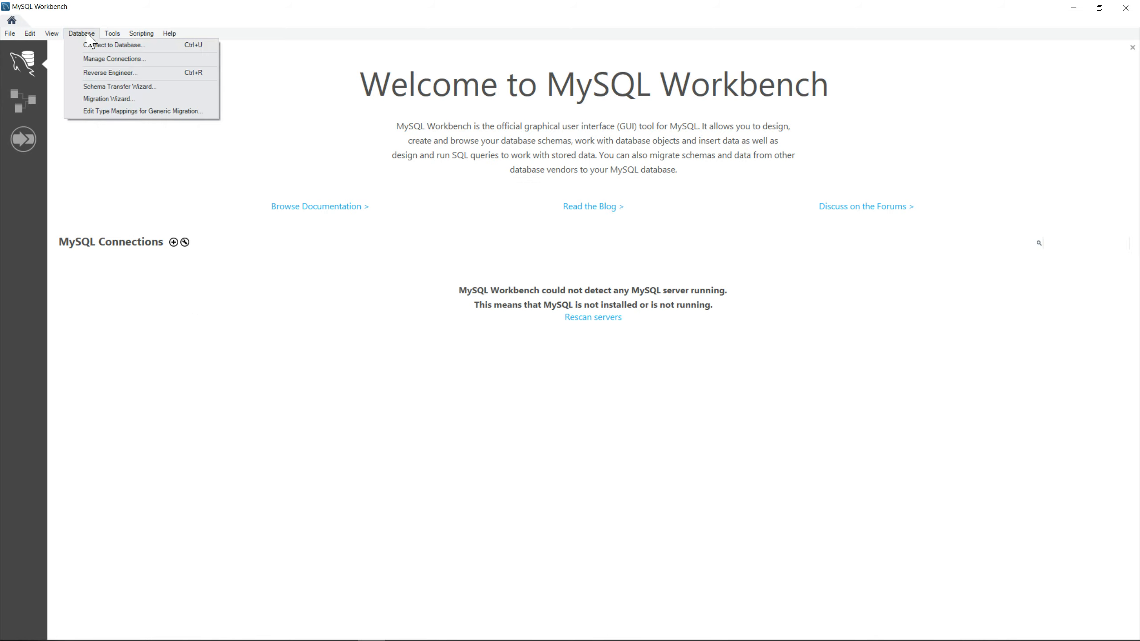
pyautogui.click(104, 67)
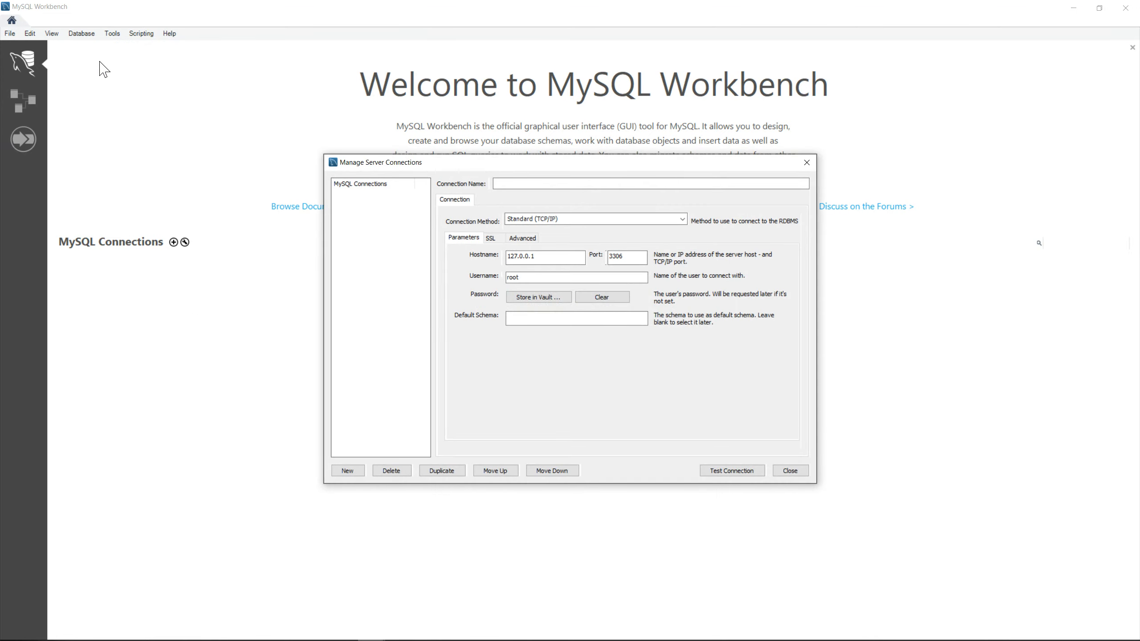
pyautogui.click(355, 473)
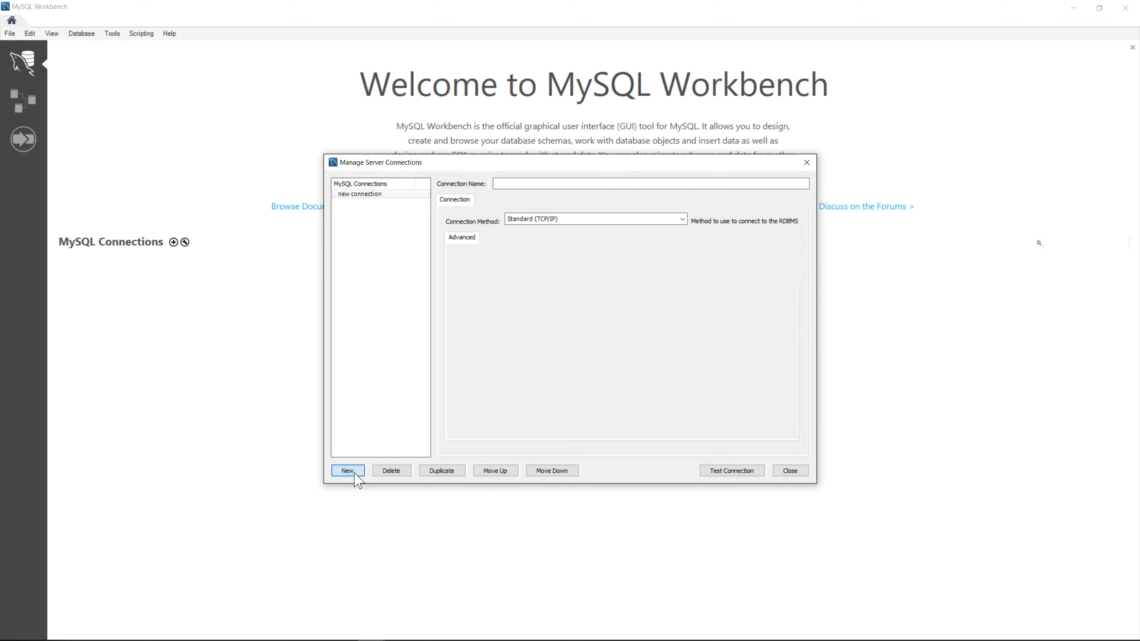
pyautogui.click(555, 183)
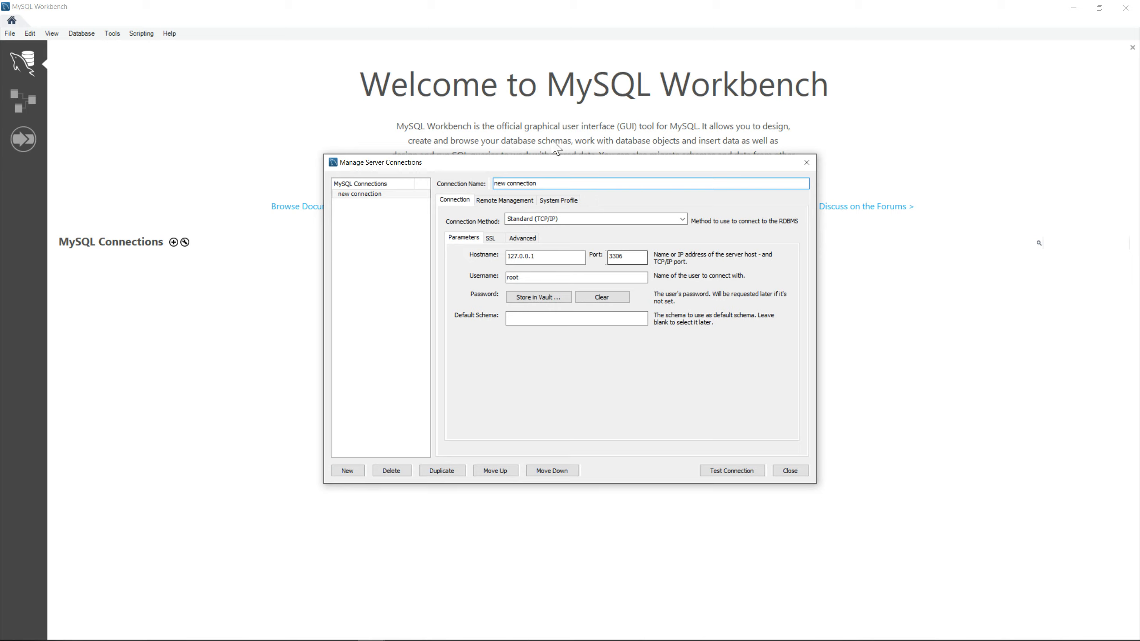
pyautogui.moveTo(541, 183); pyautogui.dragTo(490, 179)
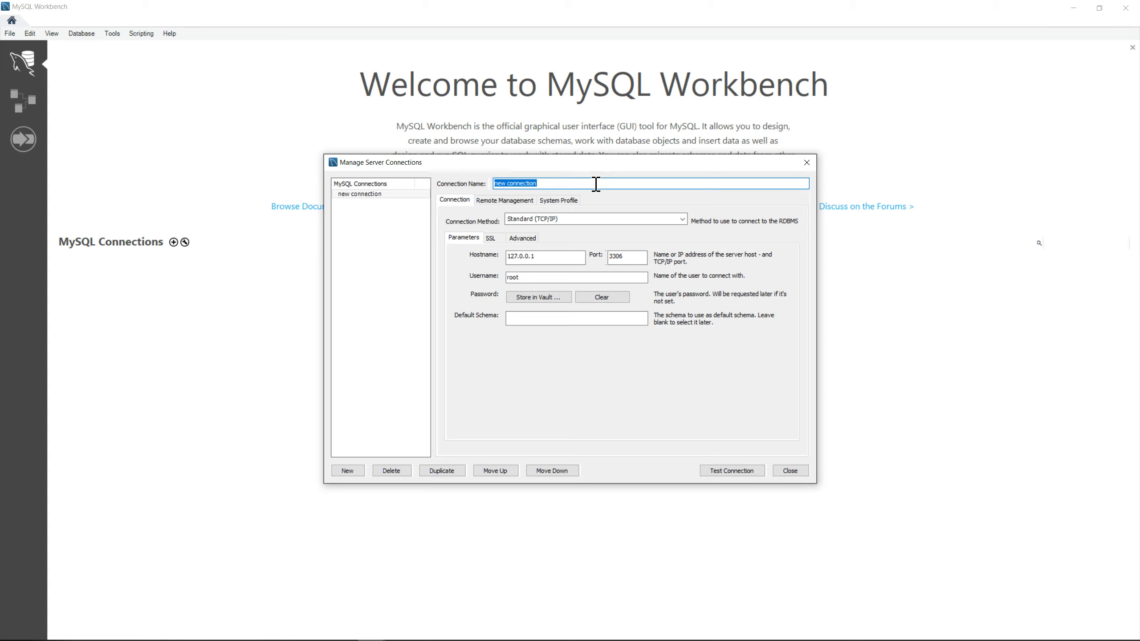
pyautogui.write('acaweek3day1')
# Set the connection's hostname to den1.mysql1.gear.host and its username to aca311week3day1.
pyautogui.click(554, 260)
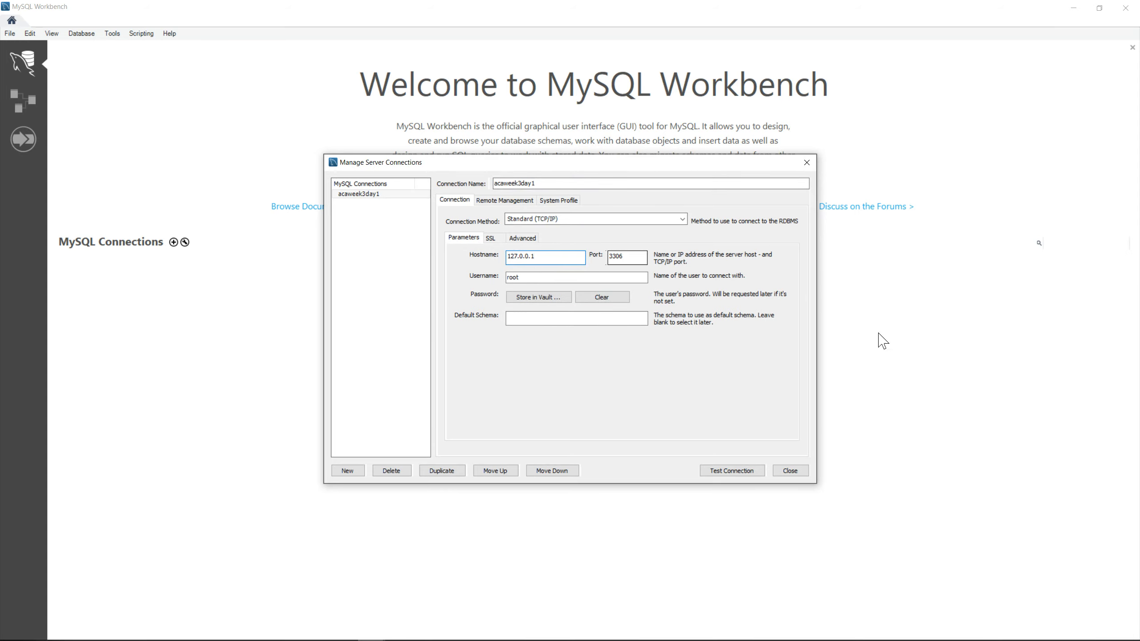
pyautogui.click(178, 640)
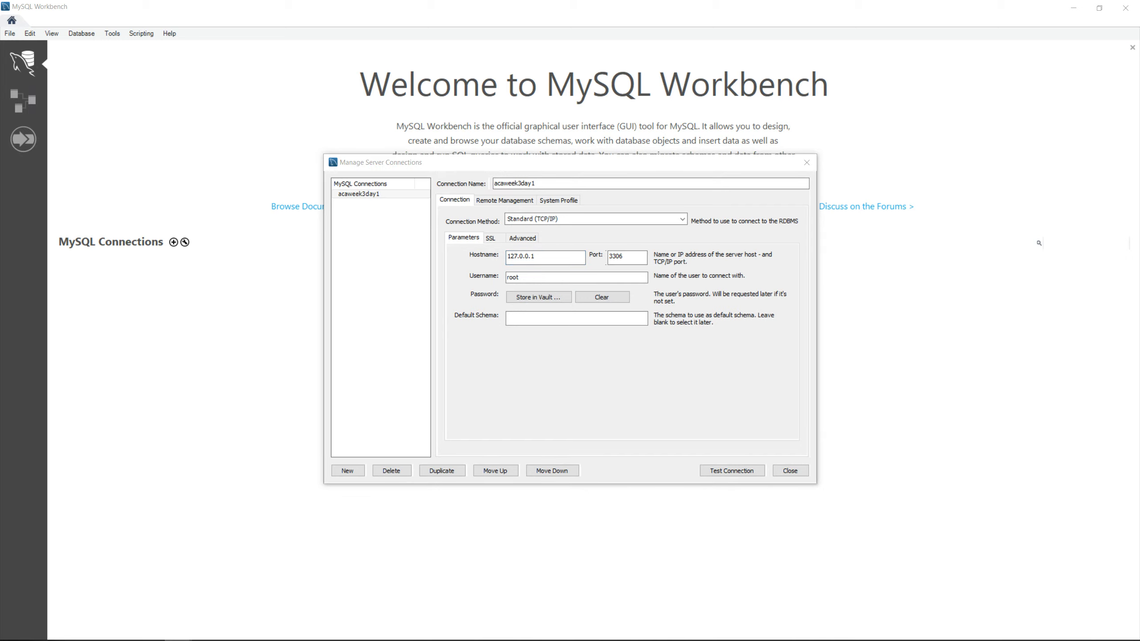
pyautogui.doubleClick(553, 258)
pyautogui.write('den1.mysql1.gear.host')
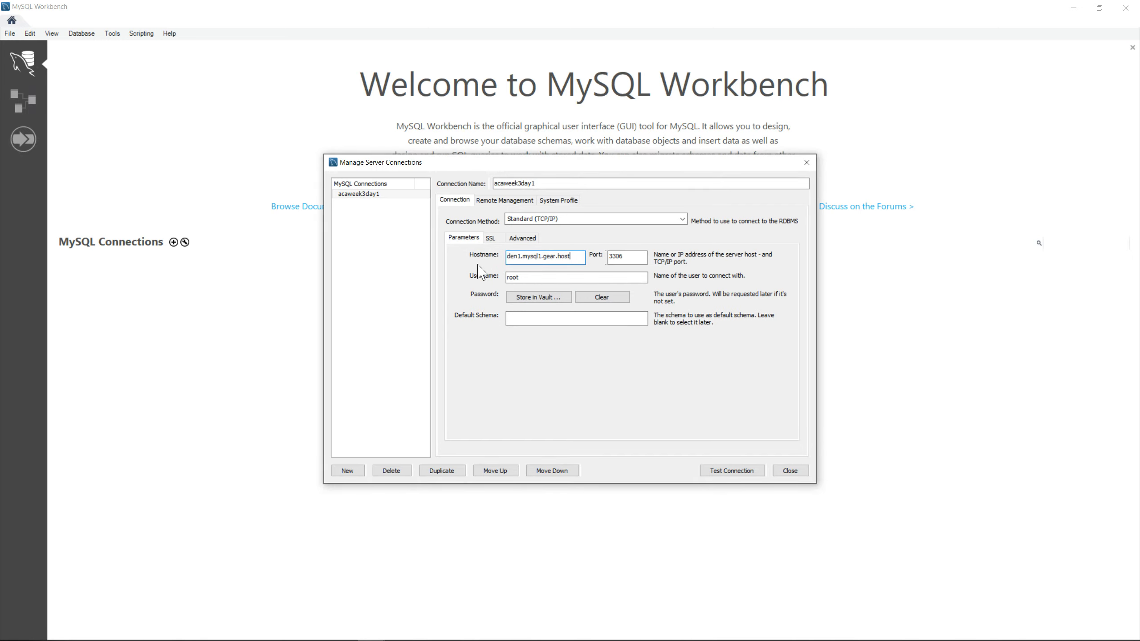
pyautogui.hotkey('alt', 'Tab')
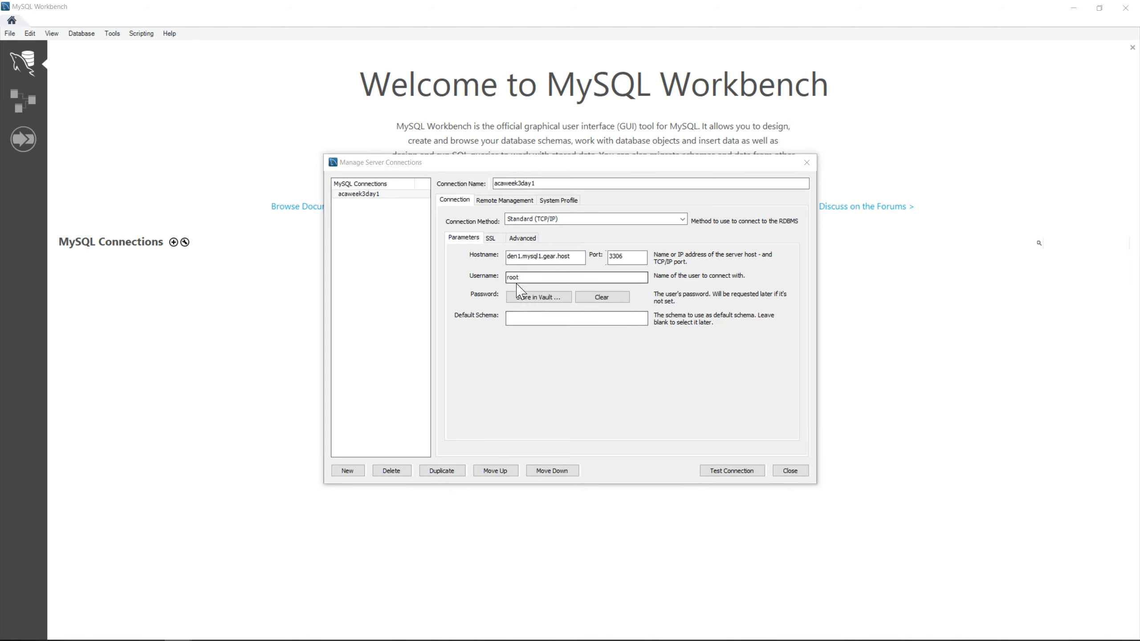
pyautogui.doubleClick(567, 277)
pyautogui.write('aca311week3day1')
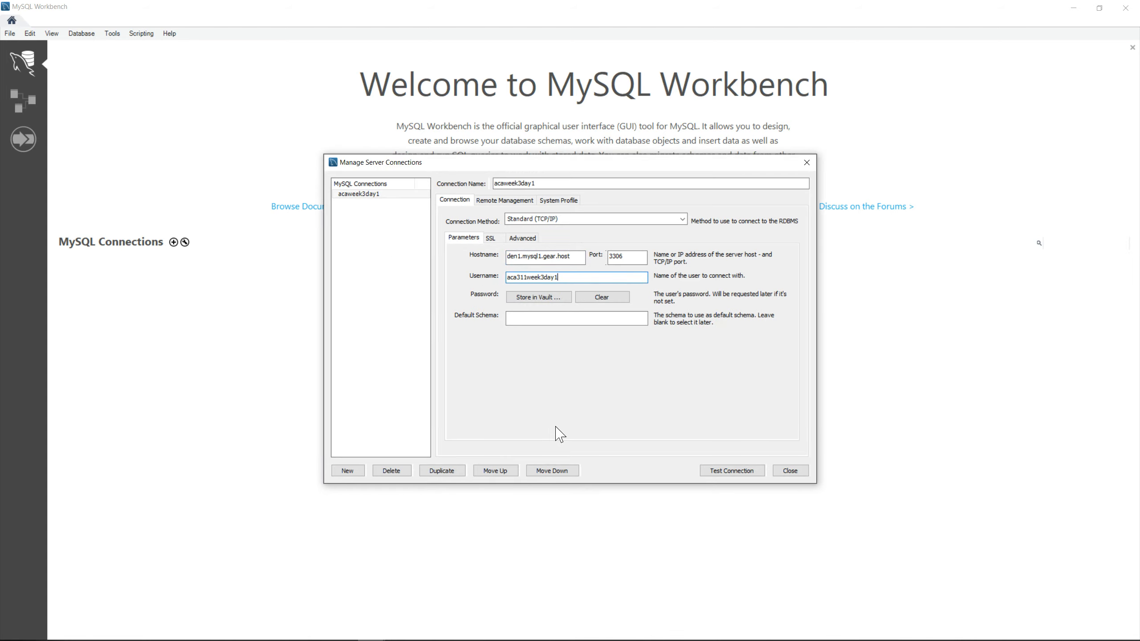
# Store the database account password in the vault for the acaweek3day1 connection.
pyautogui.hotkey('alt', 'Tab')
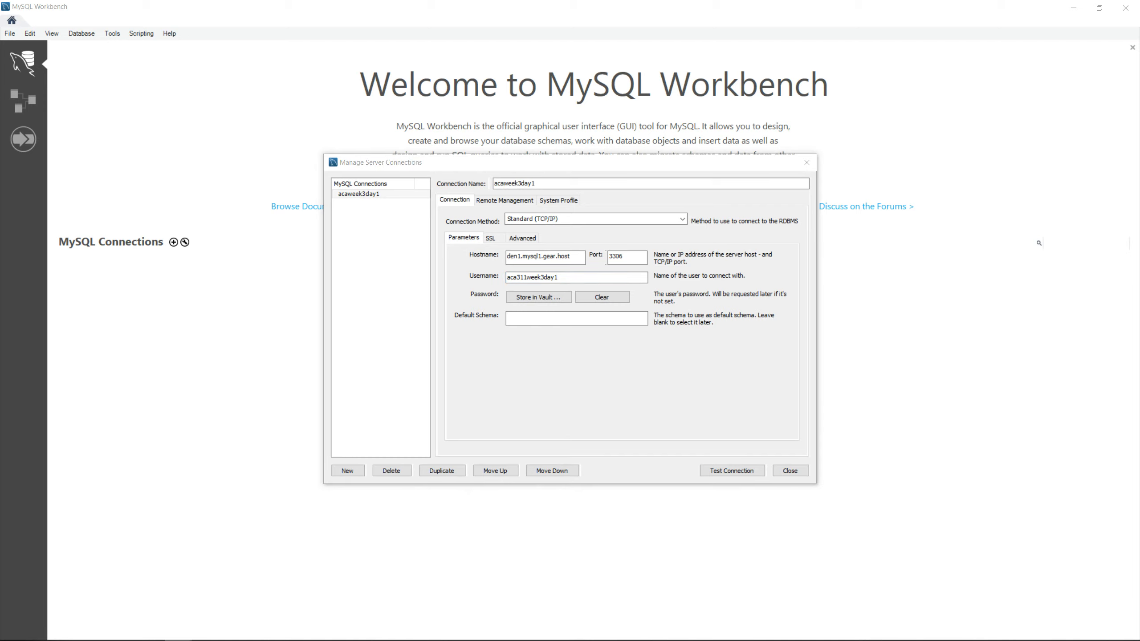
pyautogui.click(544, 298)
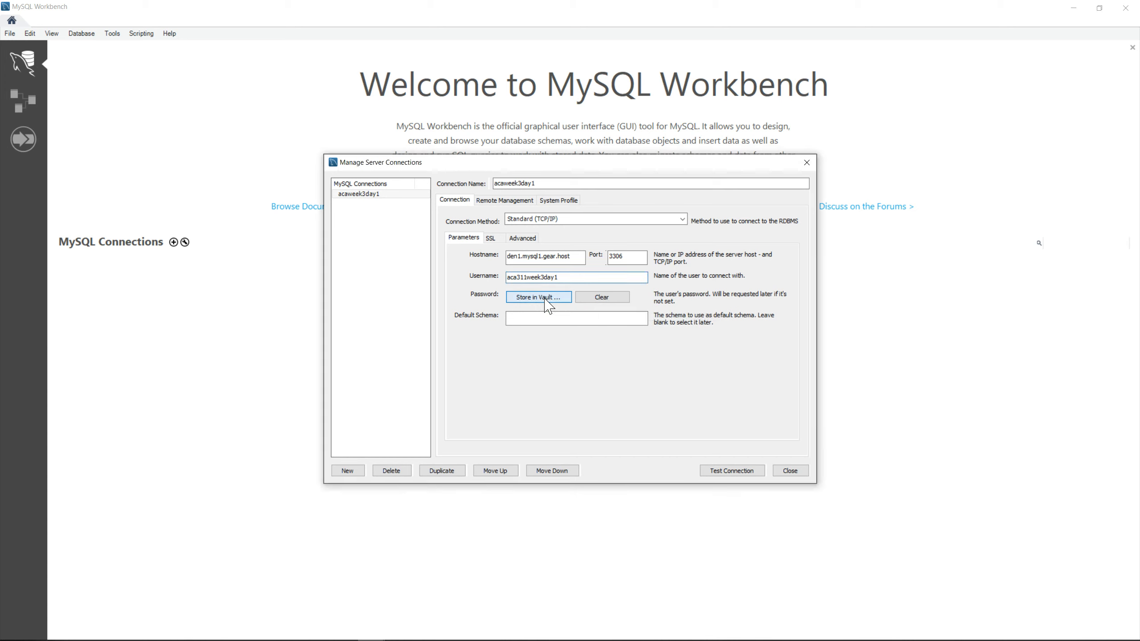
pyautogui.click(546, 301)
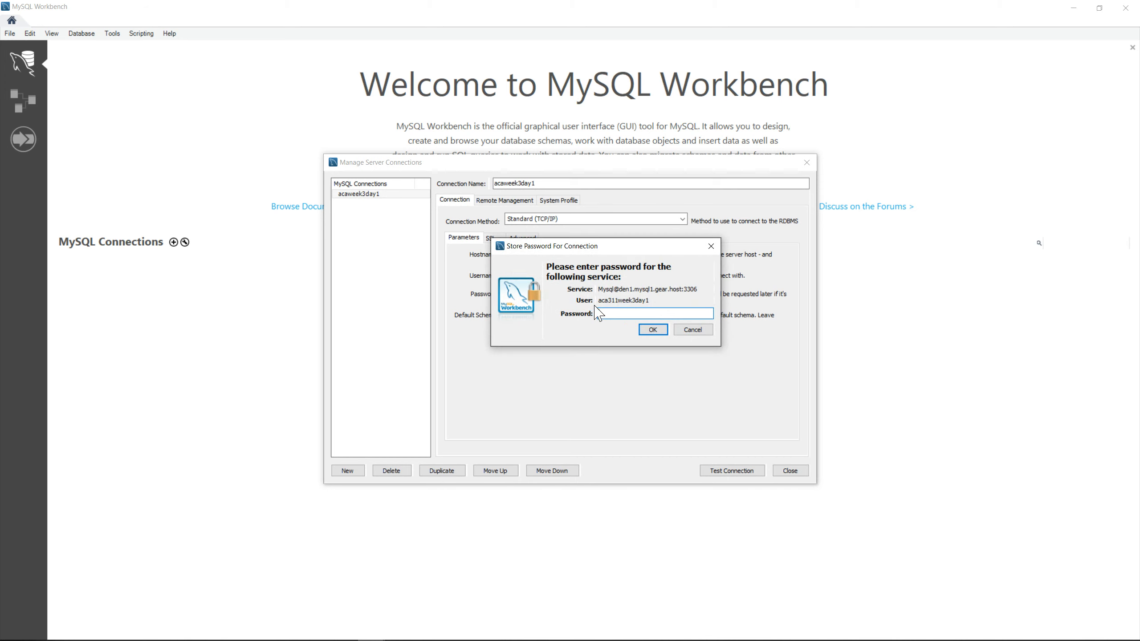
pyautogui.click(654, 330)
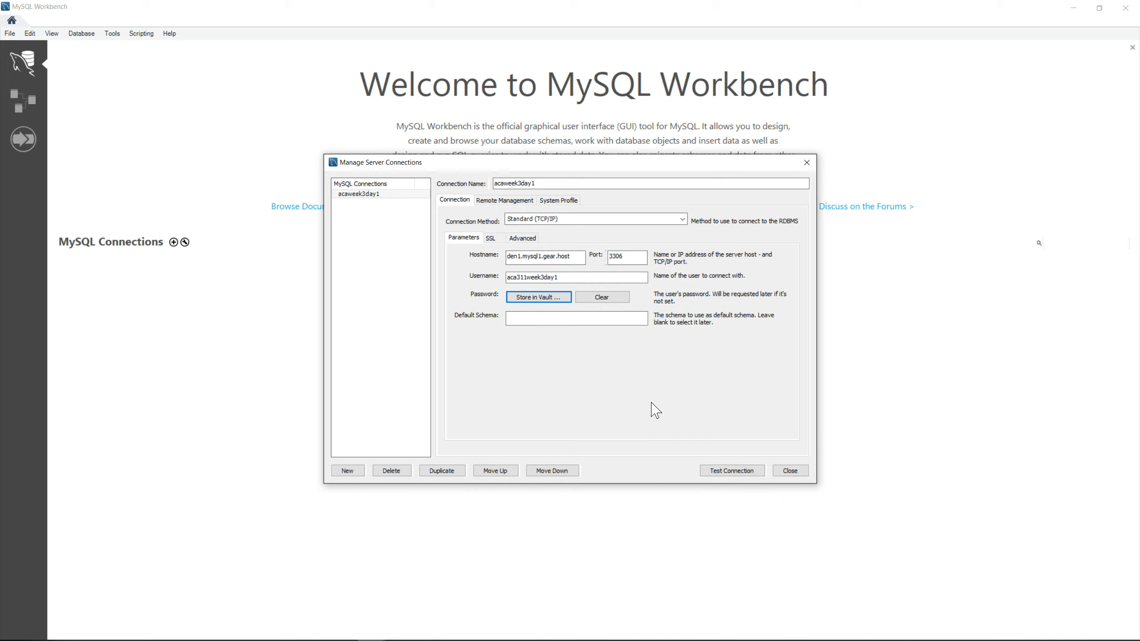
# Test the acaweek3day1 connection and close the server connection manager.
pyautogui.click(722, 475)
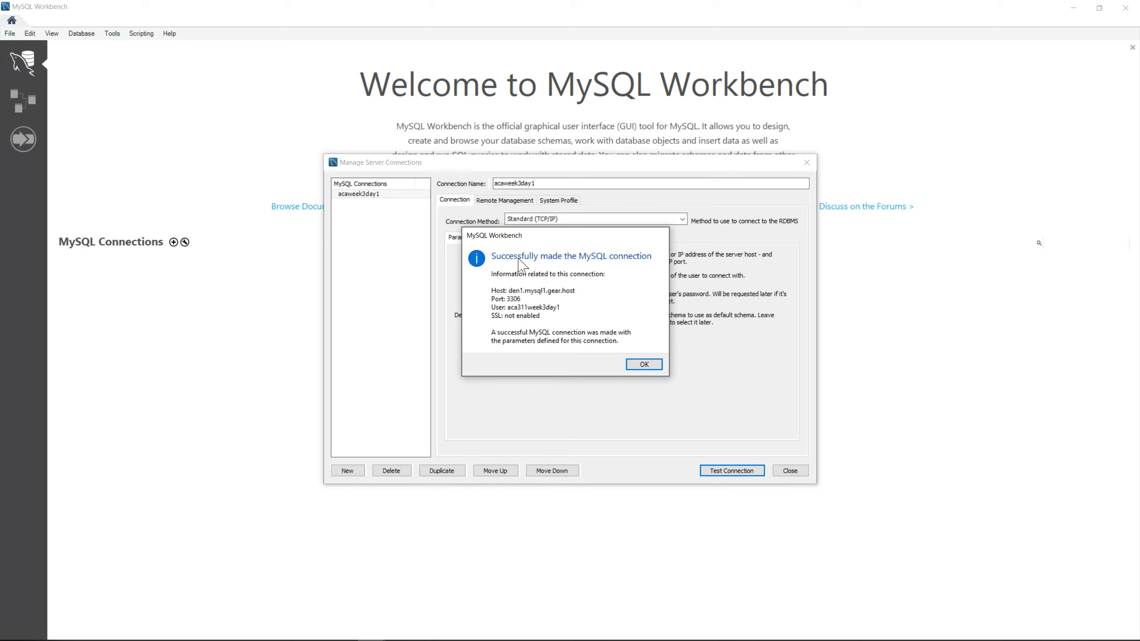
pyautogui.click(649, 364)
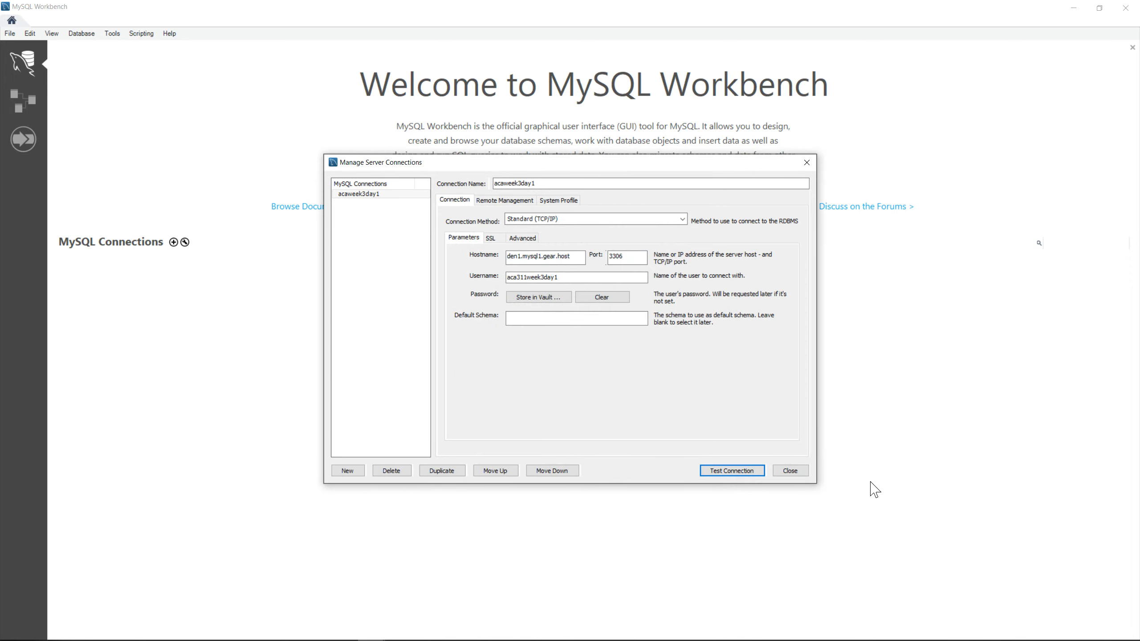
pyautogui.click(790, 471)
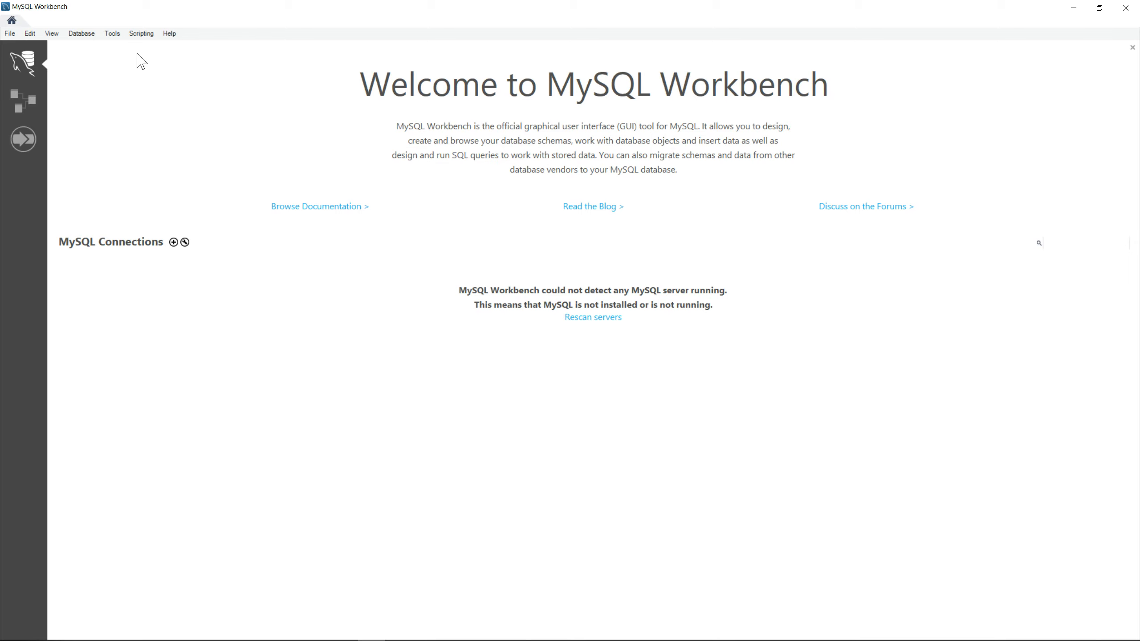
# Connect to the database using the stored connection acaweek3day1.
pyautogui.click(81, 39)
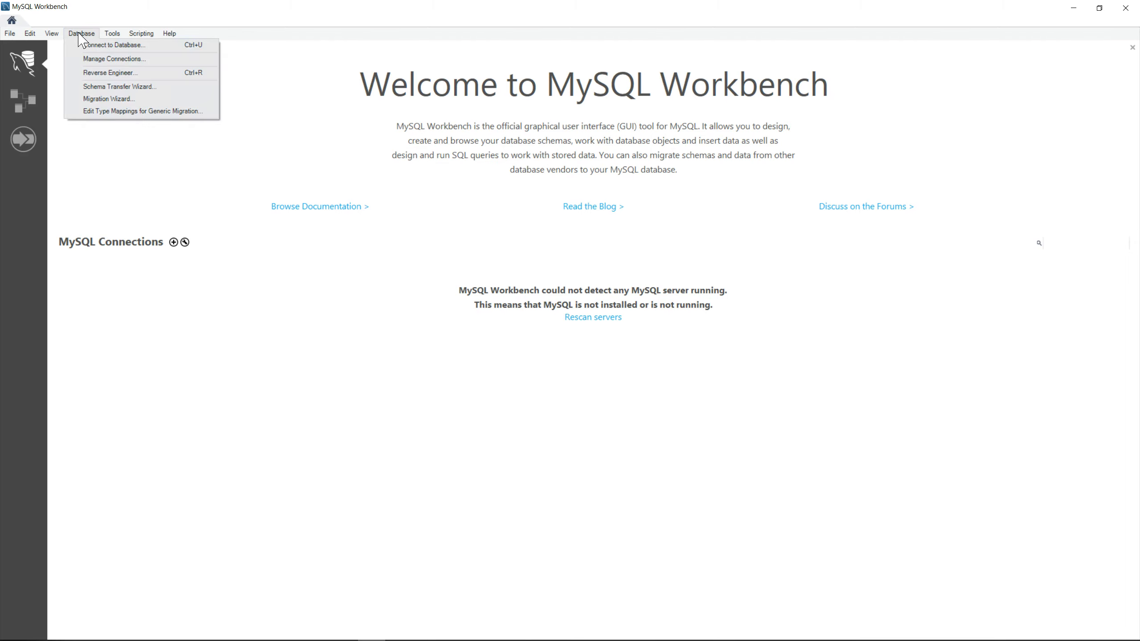
pyautogui.click(99, 45)
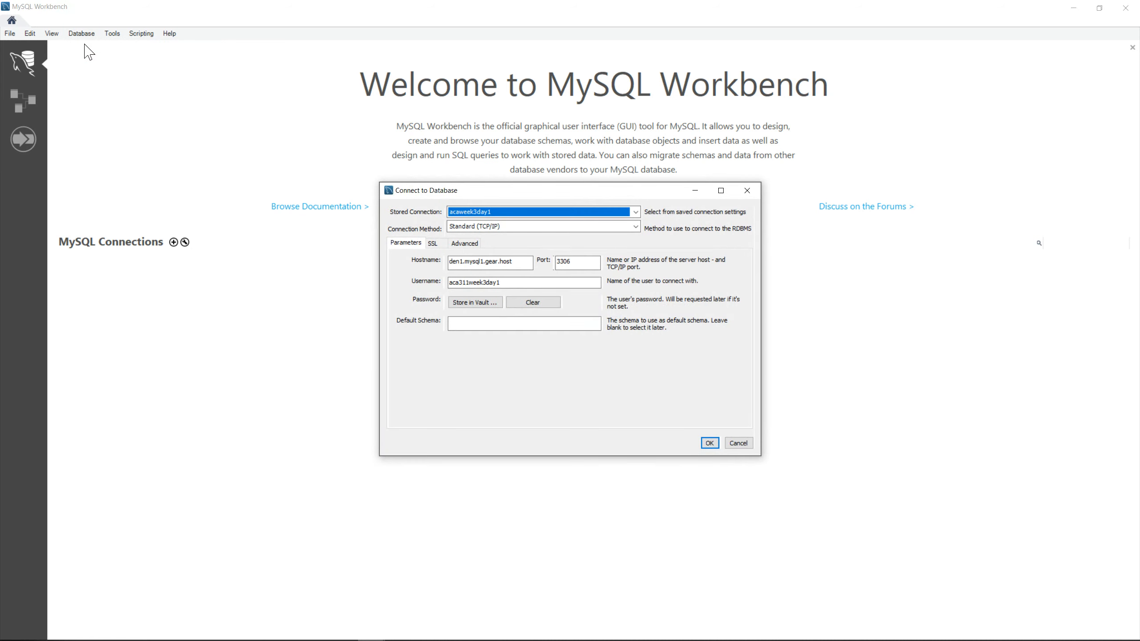
pyautogui.click(636, 212)
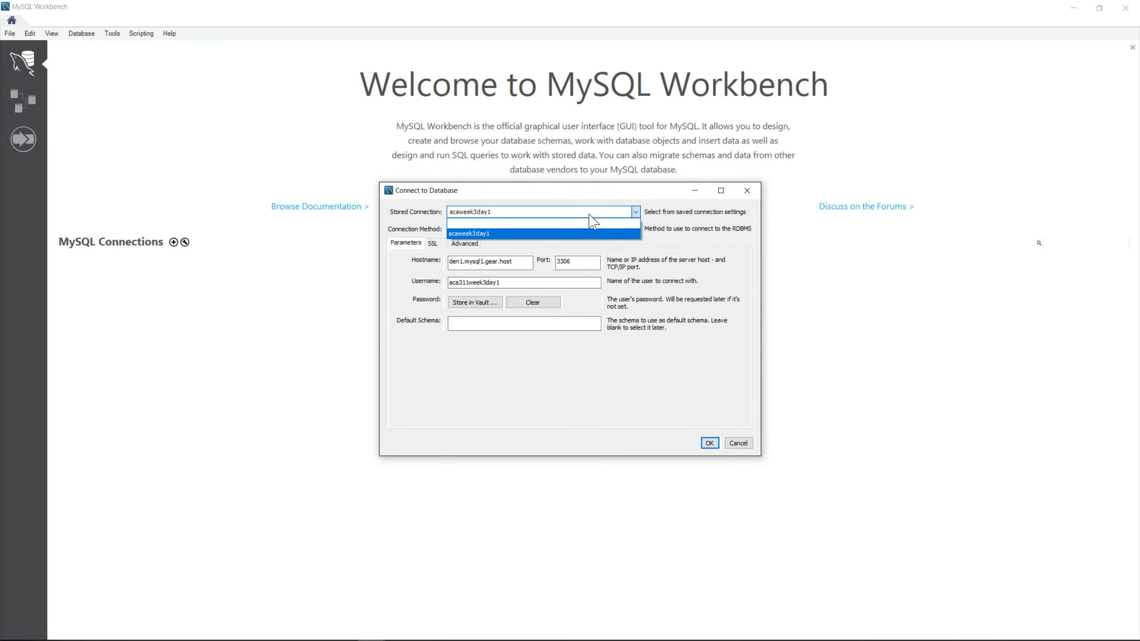
pyautogui.click(621, 229)
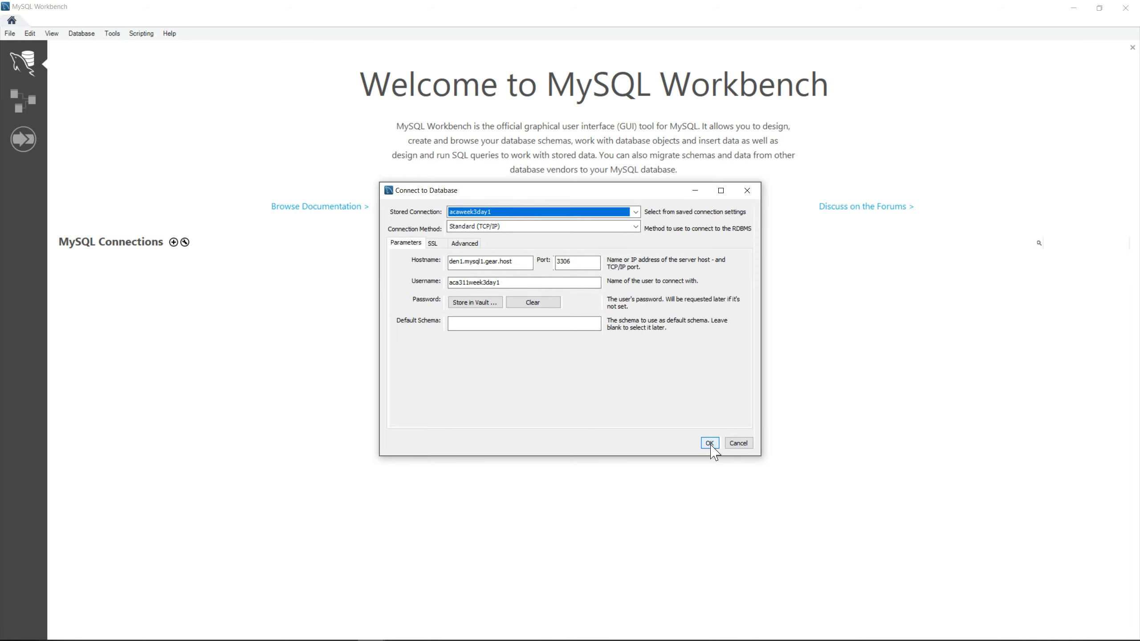
pyautogui.click(636, 212)
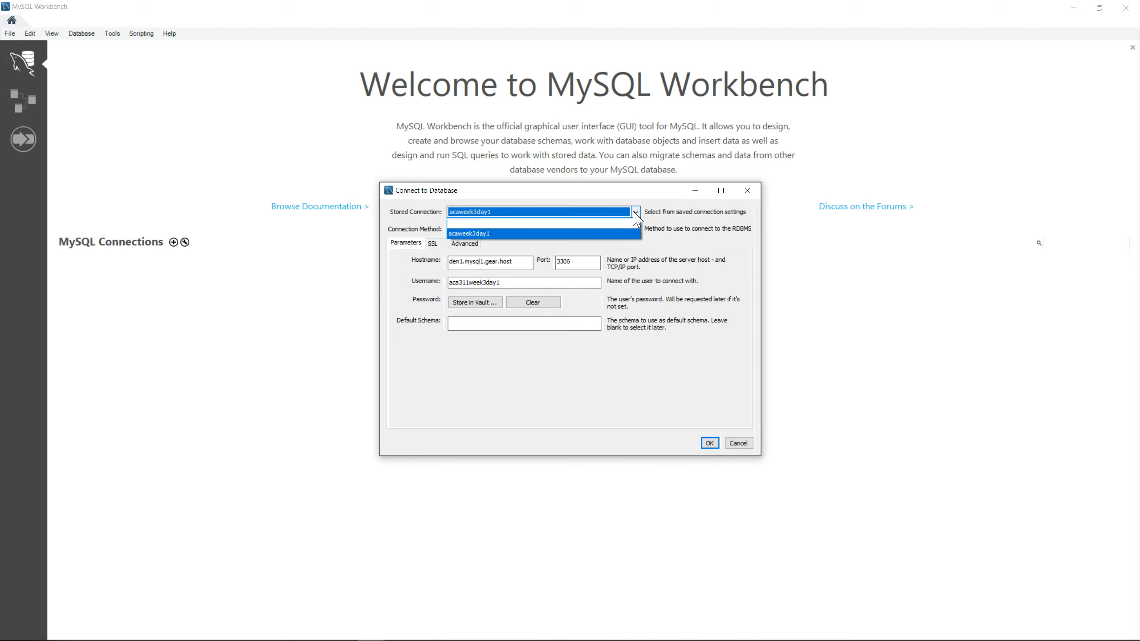
pyautogui.click(718, 390)
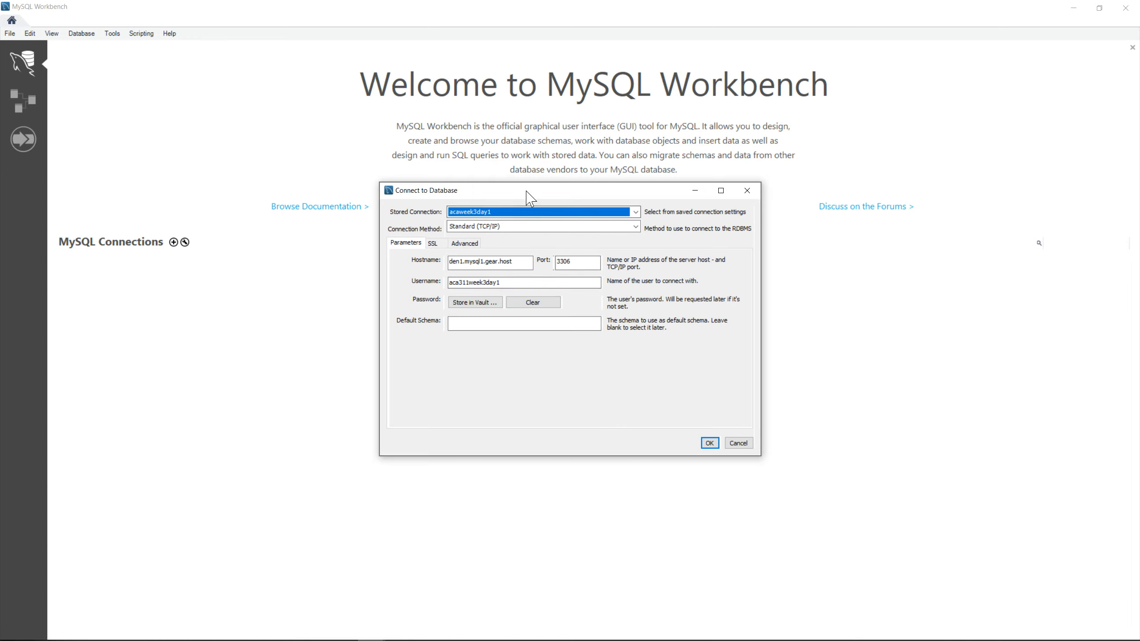
pyautogui.click(710, 444)
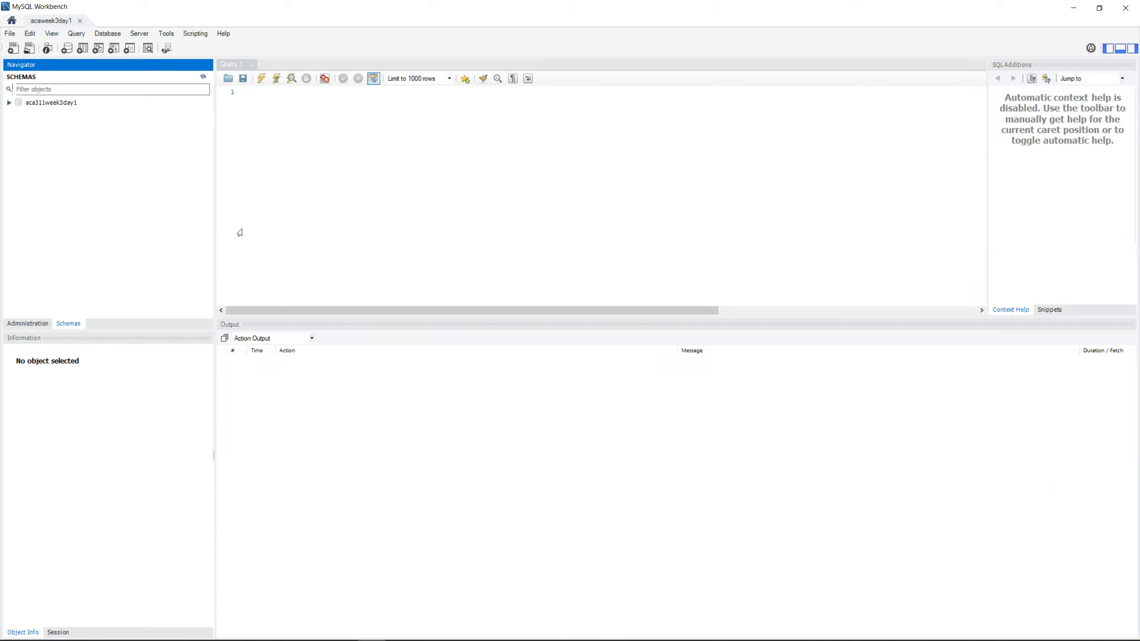
# Expand the aca311week3day1 schema and set it as the default schema.
pyautogui.click(295, 130)
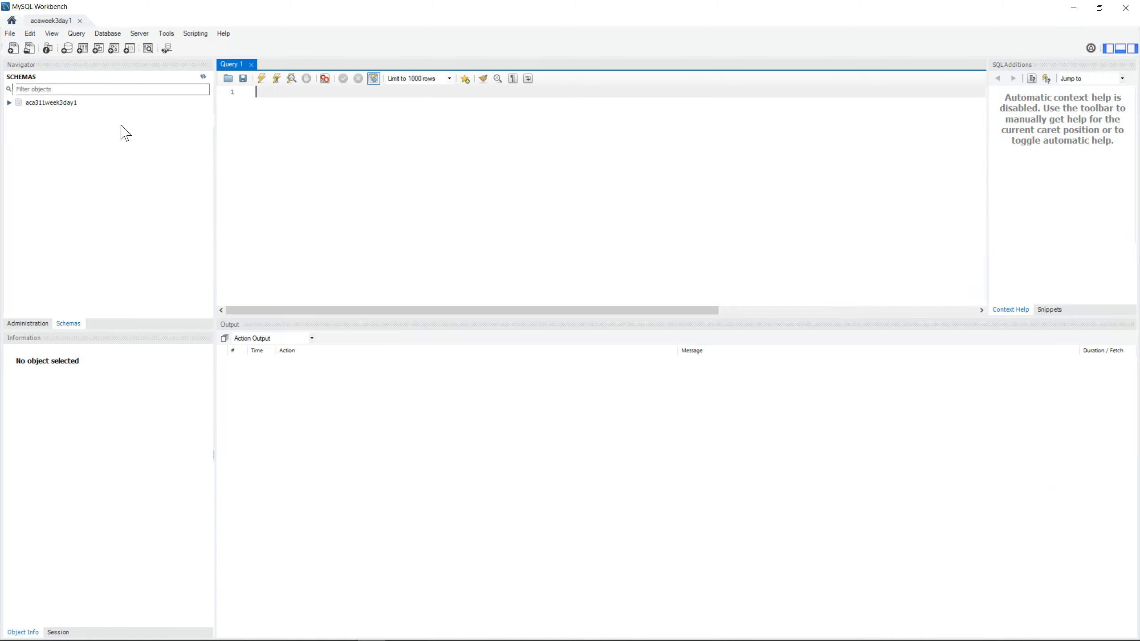
pyautogui.click(9, 102)
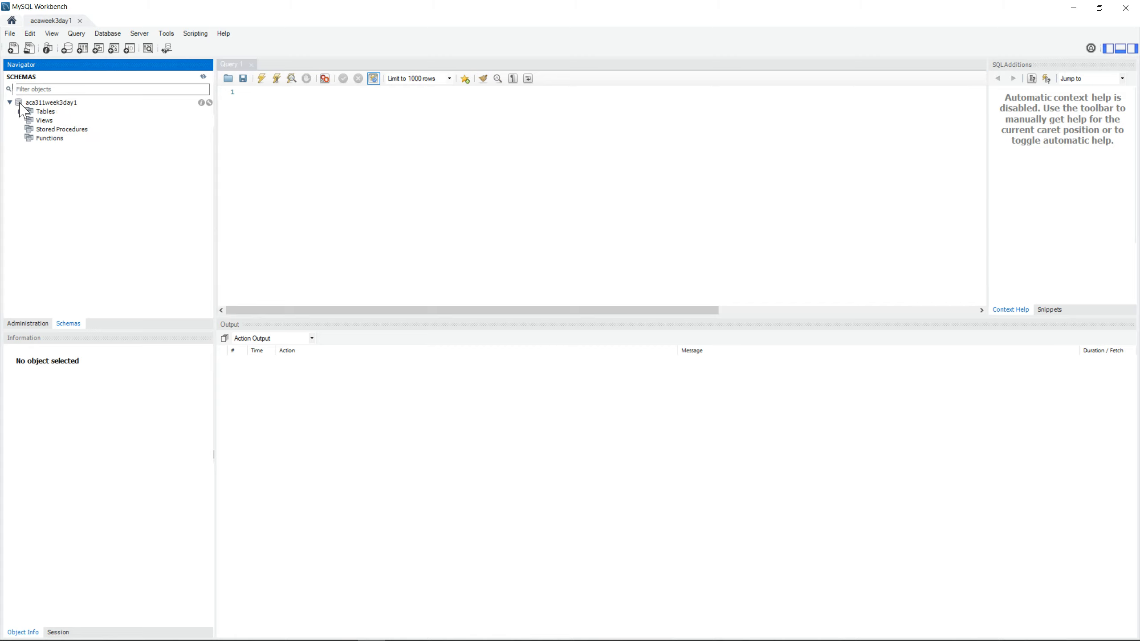
pyautogui.click(61, 103)
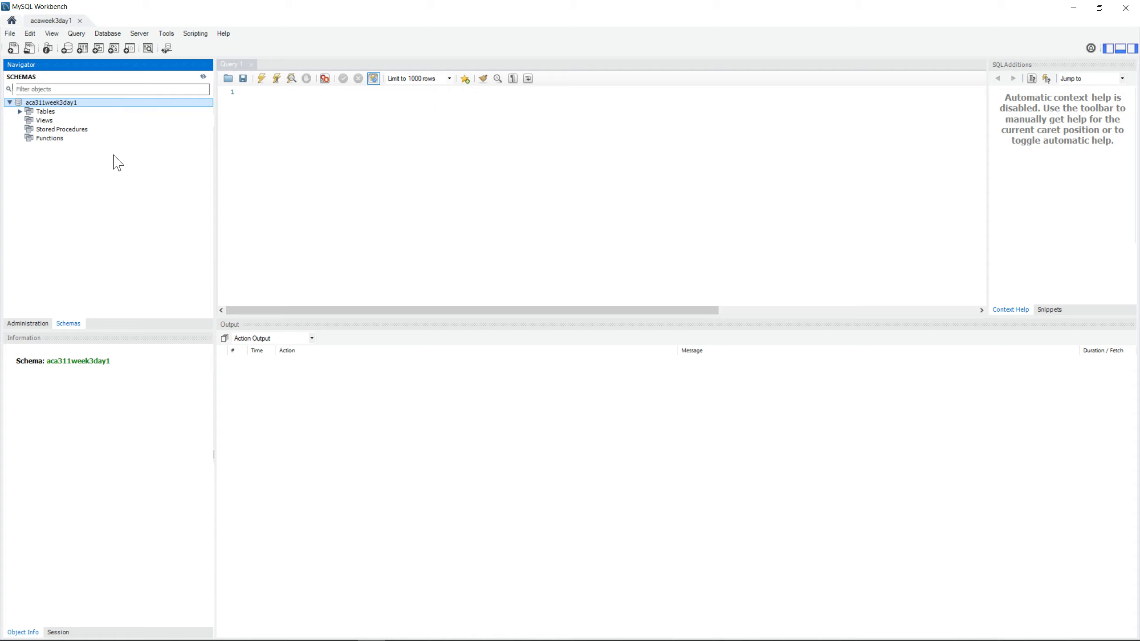
pyautogui.rightClick(60, 105)
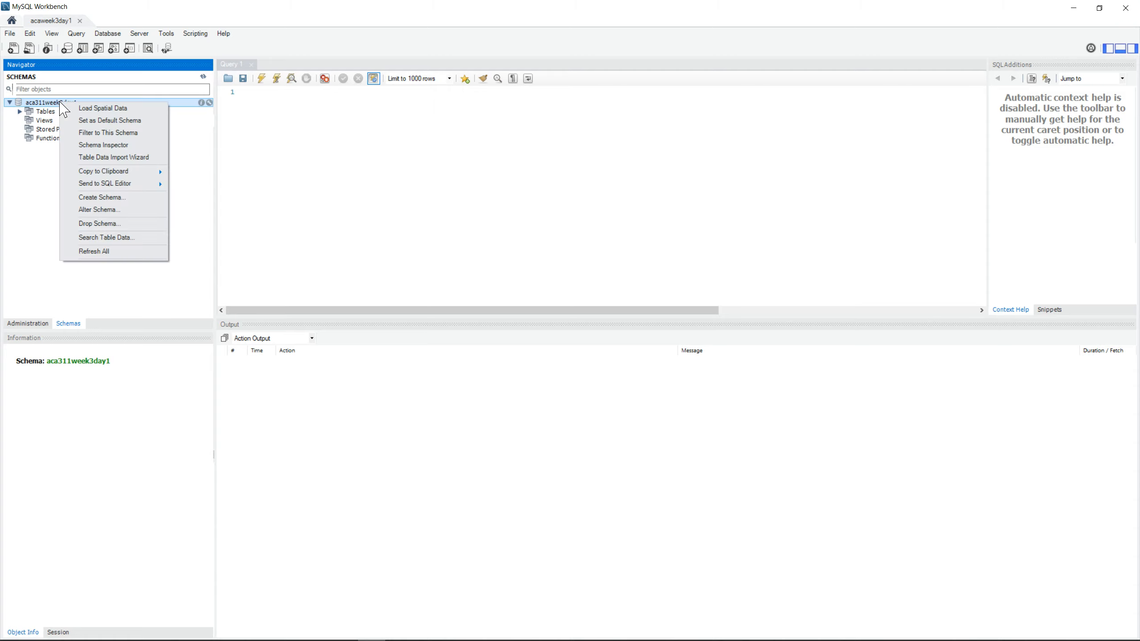
pyautogui.click(116, 121)
pyautogui.click(288, 128)
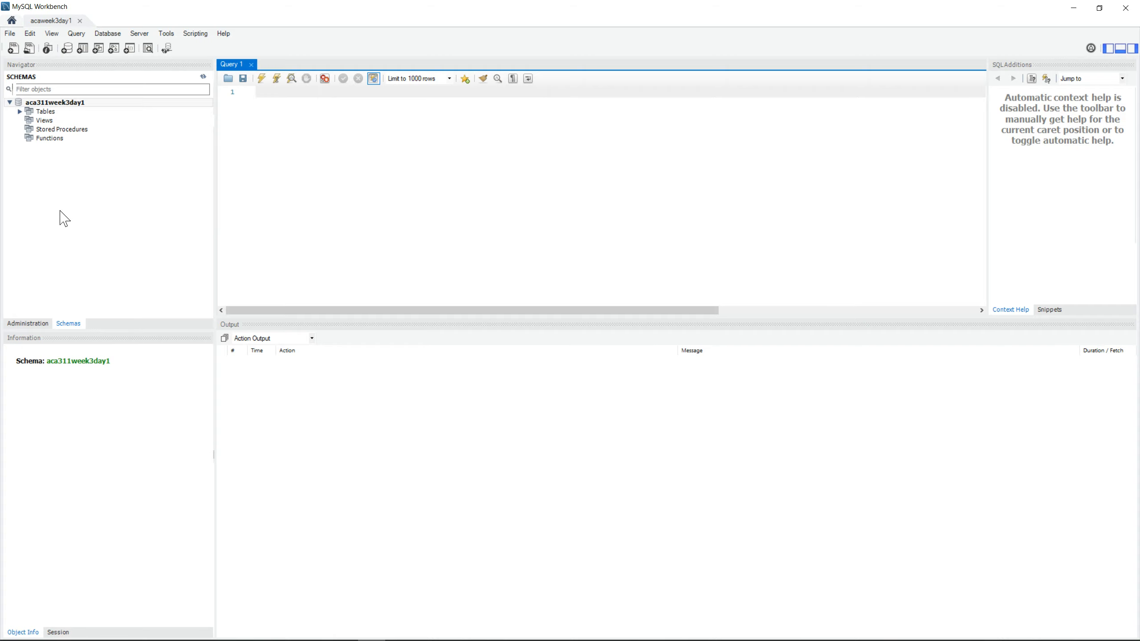
pyautogui.click(56, 105)
pyautogui.rightClick(56, 103)
pyautogui.click(93, 120)
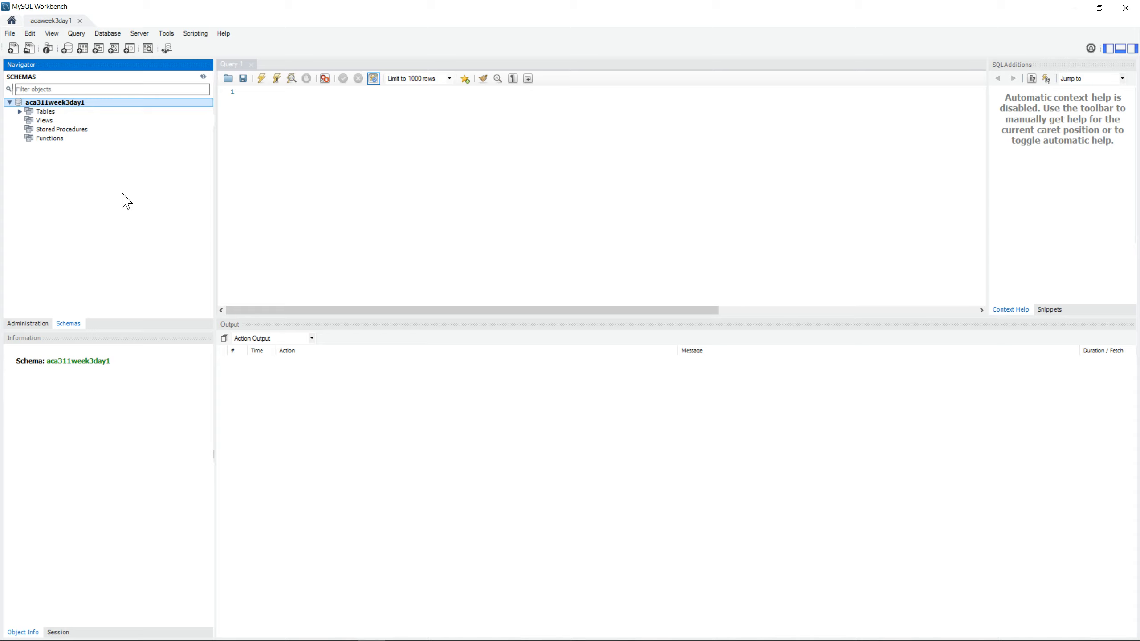
# Begin a query with "select * from" and expand the schema's tables to inspect the users table.
pyautogui.click(353, 141)
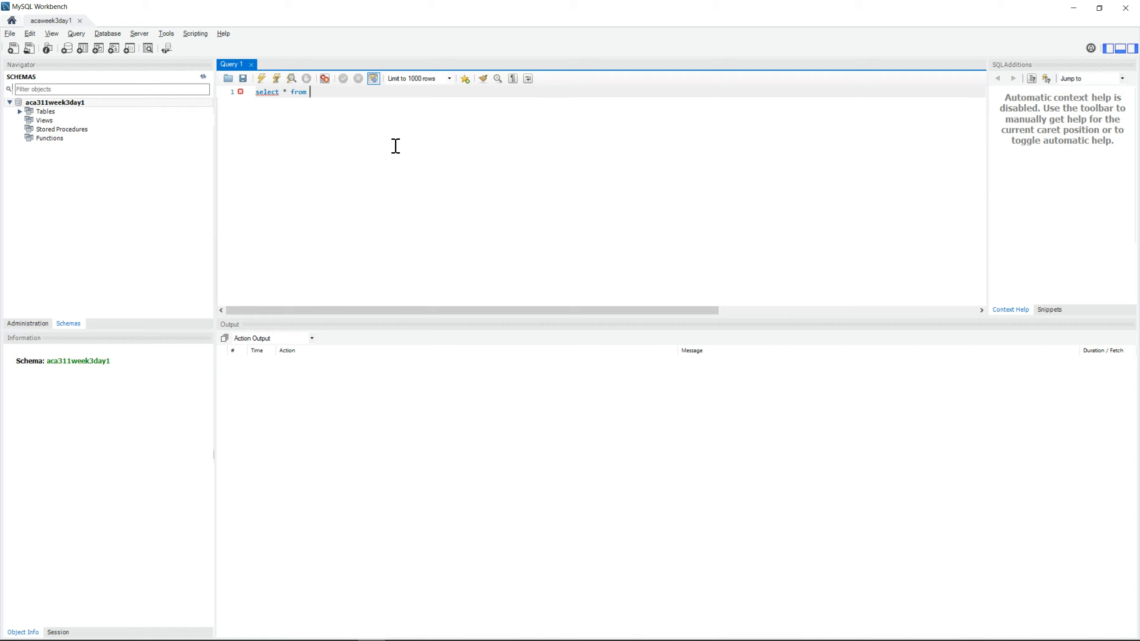
pyautogui.click(20, 111)
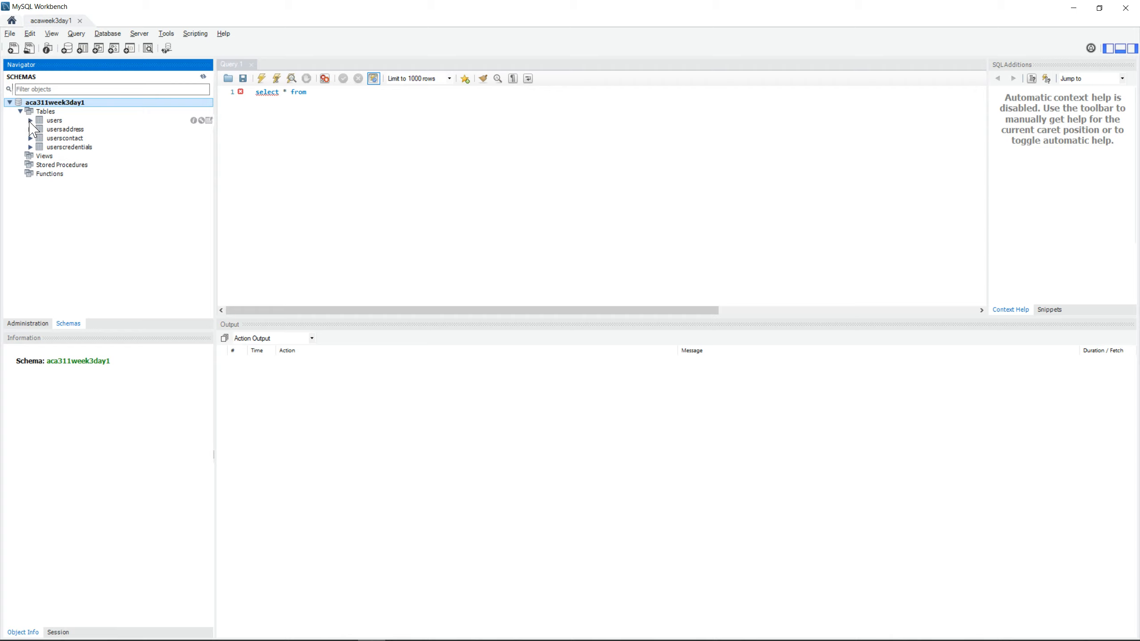
pyautogui.click(20, 112)
pyautogui.click(20, 112)
pyautogui.click(52, 113)
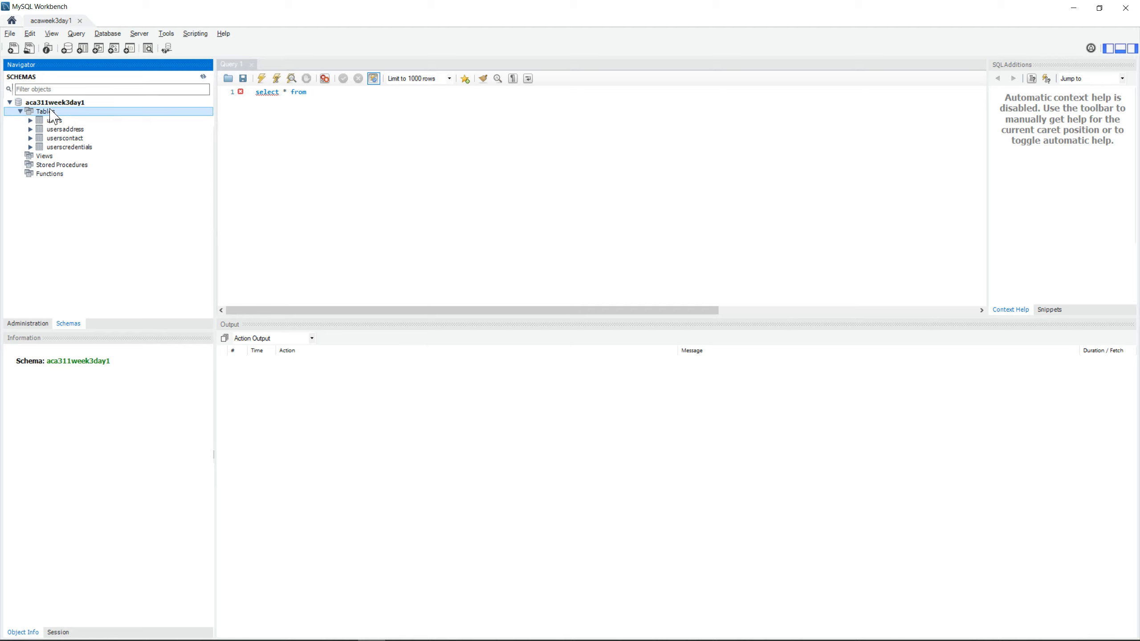
pyautogui.click(52, 122)
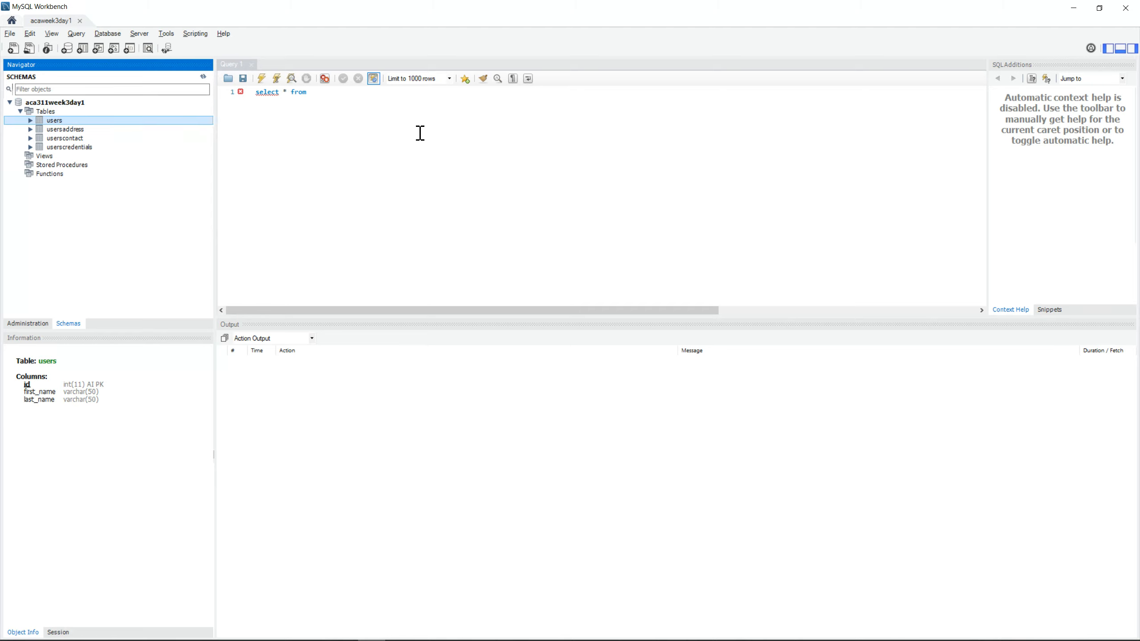
# Complete the statement as "select * from users" and execute it.
pyautogui.click(354, 110)
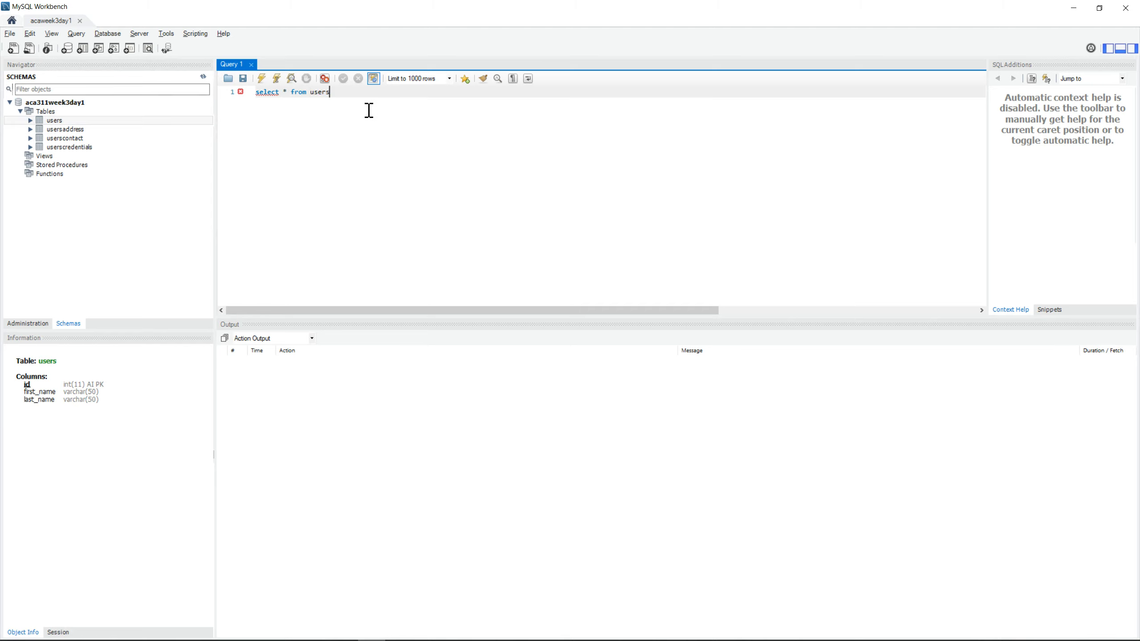
pyautogui.click(468, 146)
pyautogui.click(262, 78)
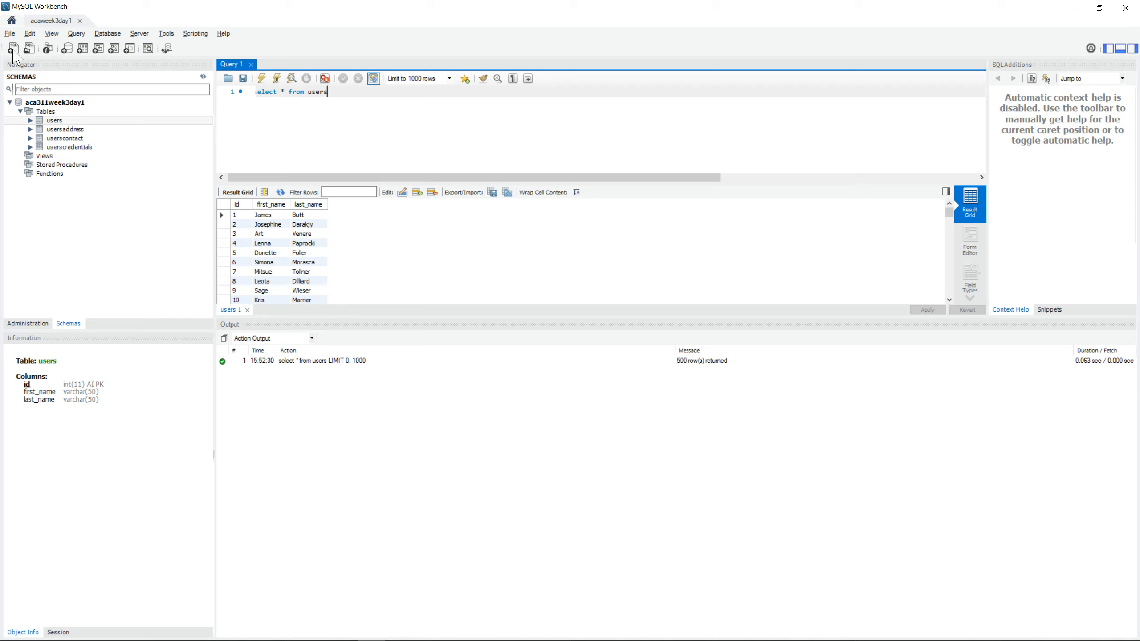
pyautogui.click(228, 79)
pyautogui.click(560, 20)
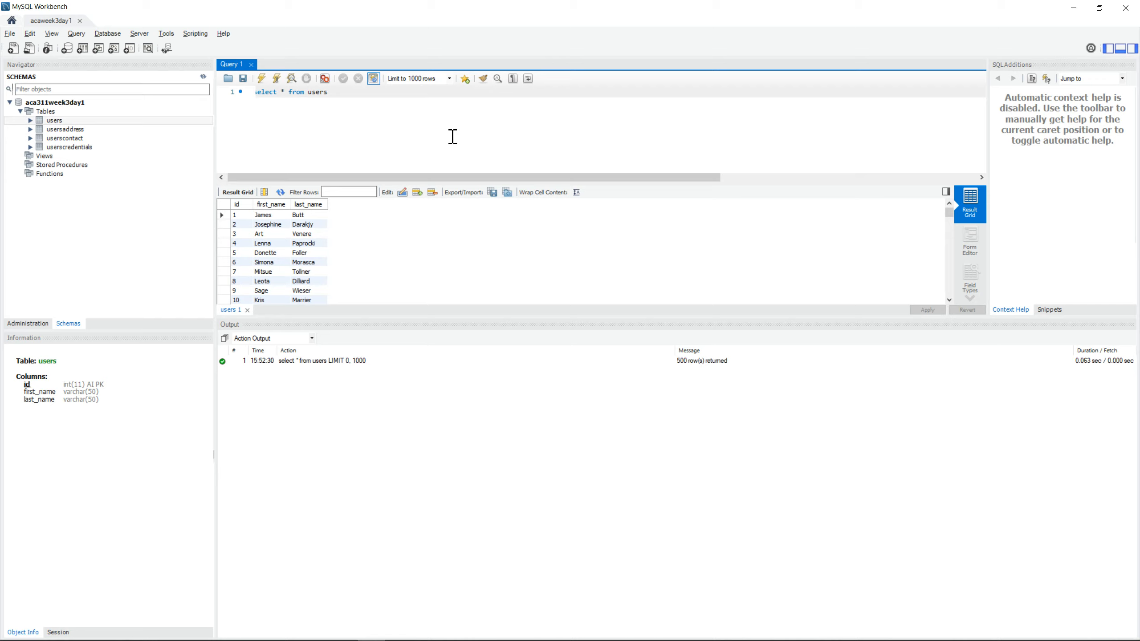
# Add the query "select * from useraddress" on line 3, and execute only the users query on line 1.
pyautogui.press('Return')
pyautogui.press('Return')
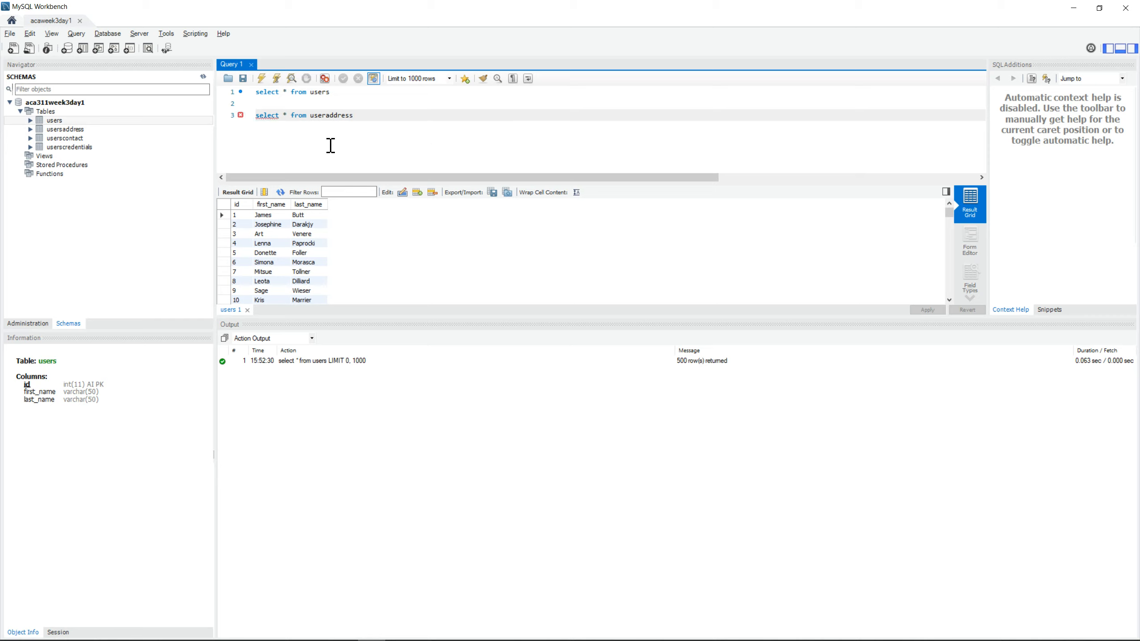
pyautogui.click(348, 101)
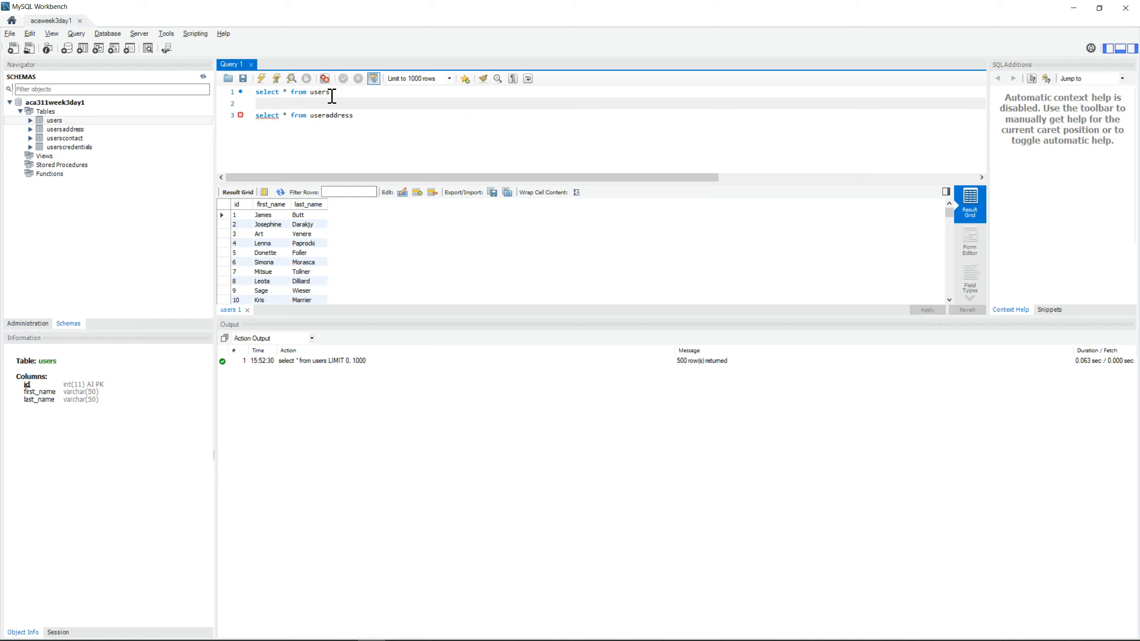
pyautogui.moveTo(331, 92); pyautogui.dragTo(239, 92)
pyautogui.click(262, 78)
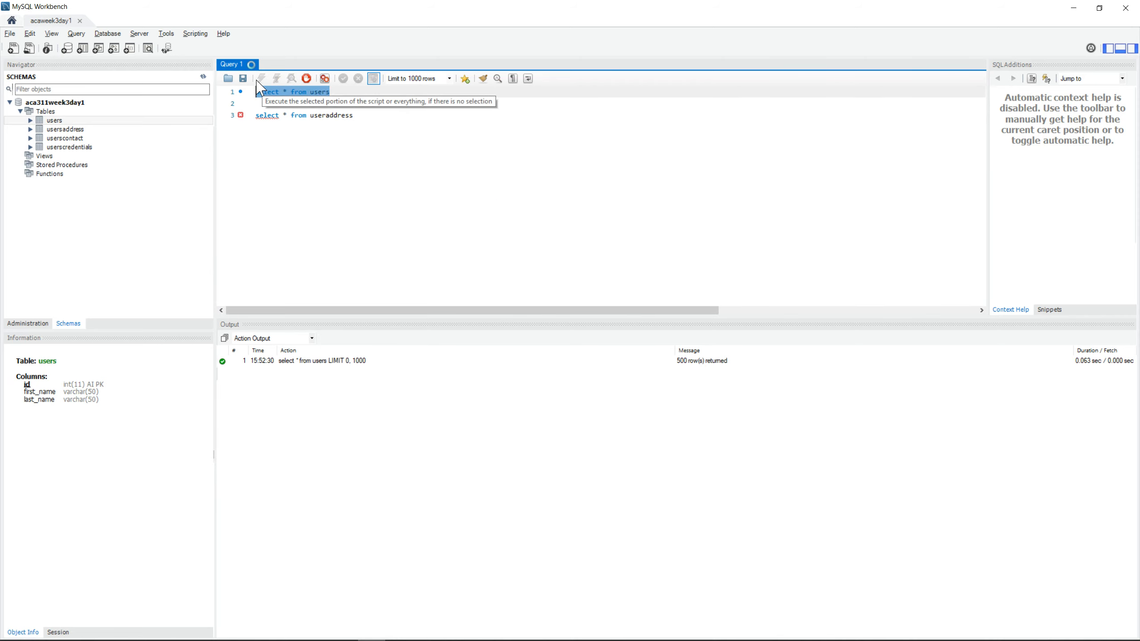
# Try to execute only the "select * from useraddress" query on line 3.
pyautogui.click(352, 116)
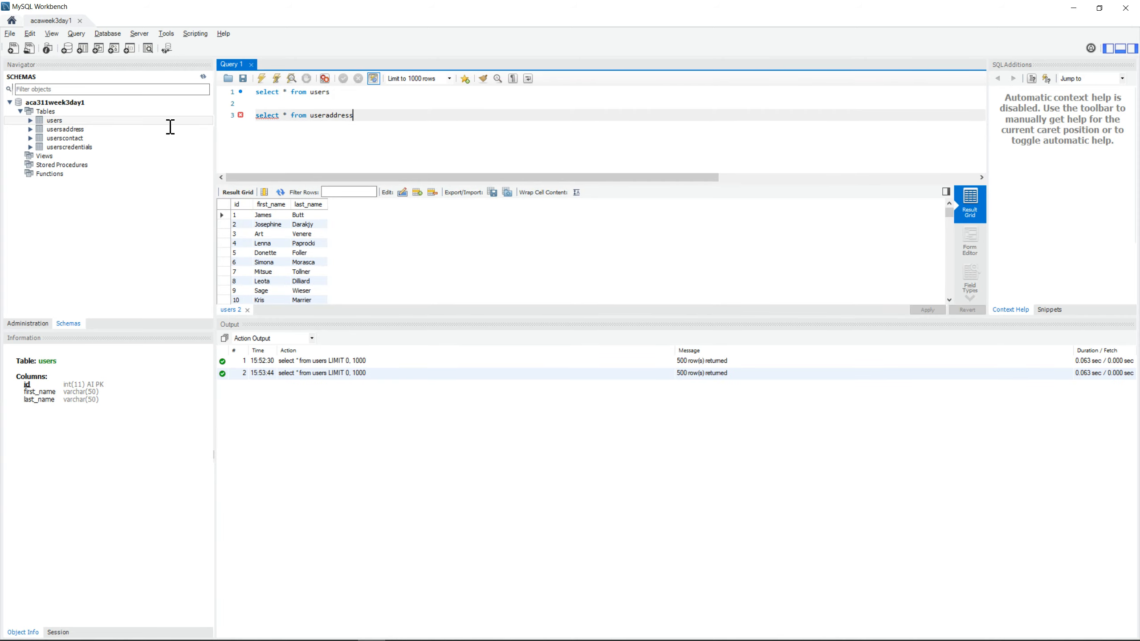
pyautogui.moveTo(372, 114); pyautogui.dragTo(234, 114)
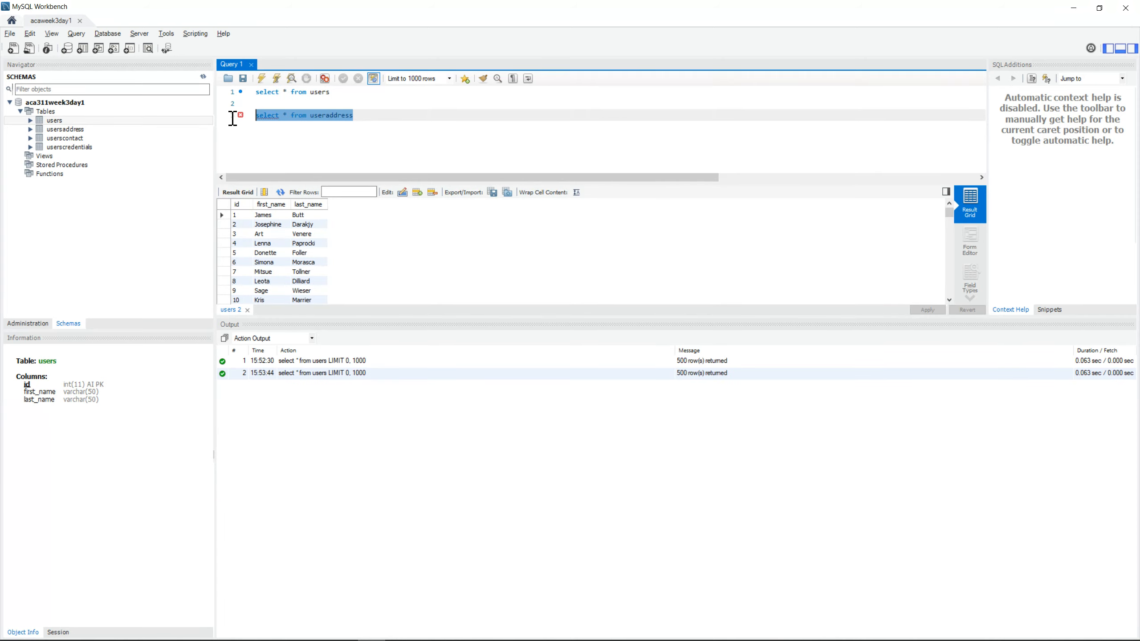
pyautogui.click(261, 78)
# Correct the table name on line 3 to usersaddress and execute only that query.
pyautogui.click(330, 142)
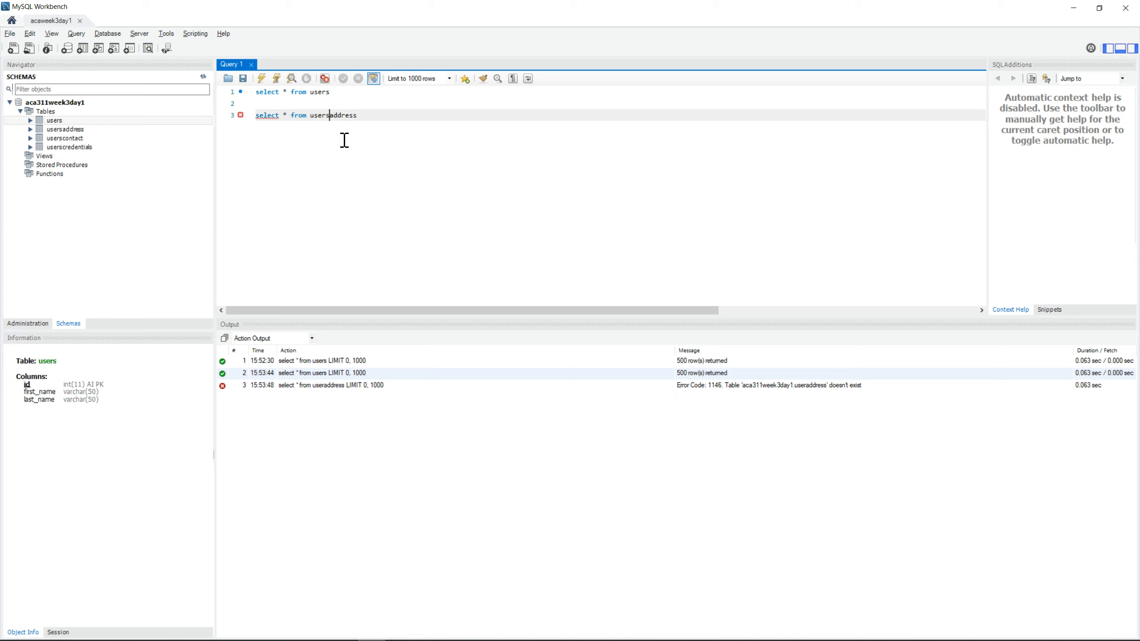
pyautogui.moveTo(394, 115); pyautogui.dragTo(259, 115)
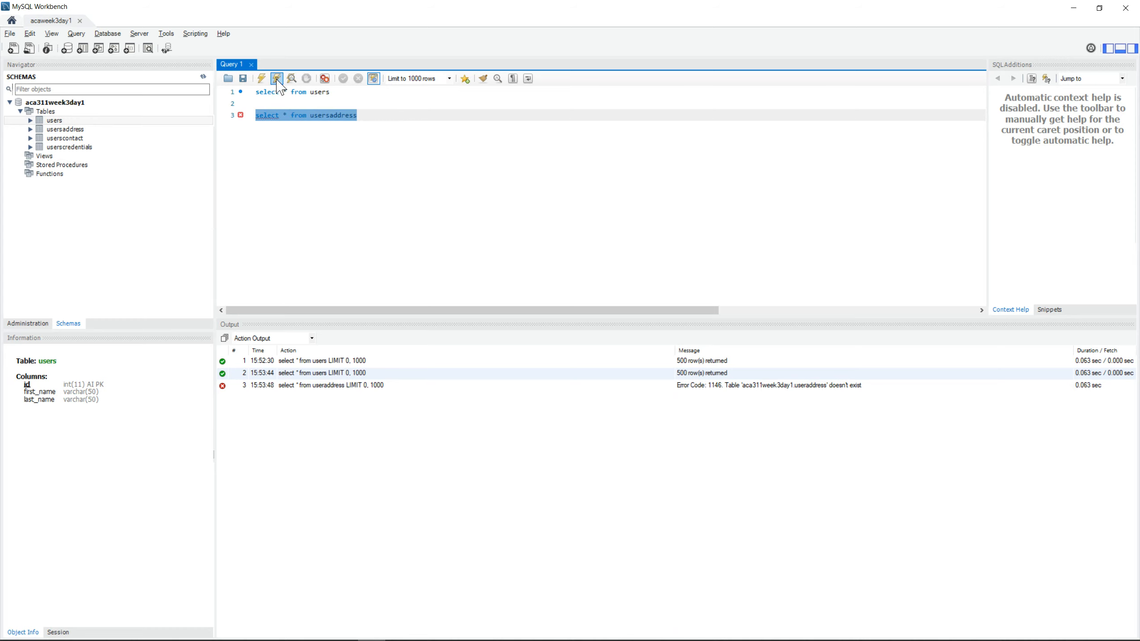
pyautogui.click(262, 80)
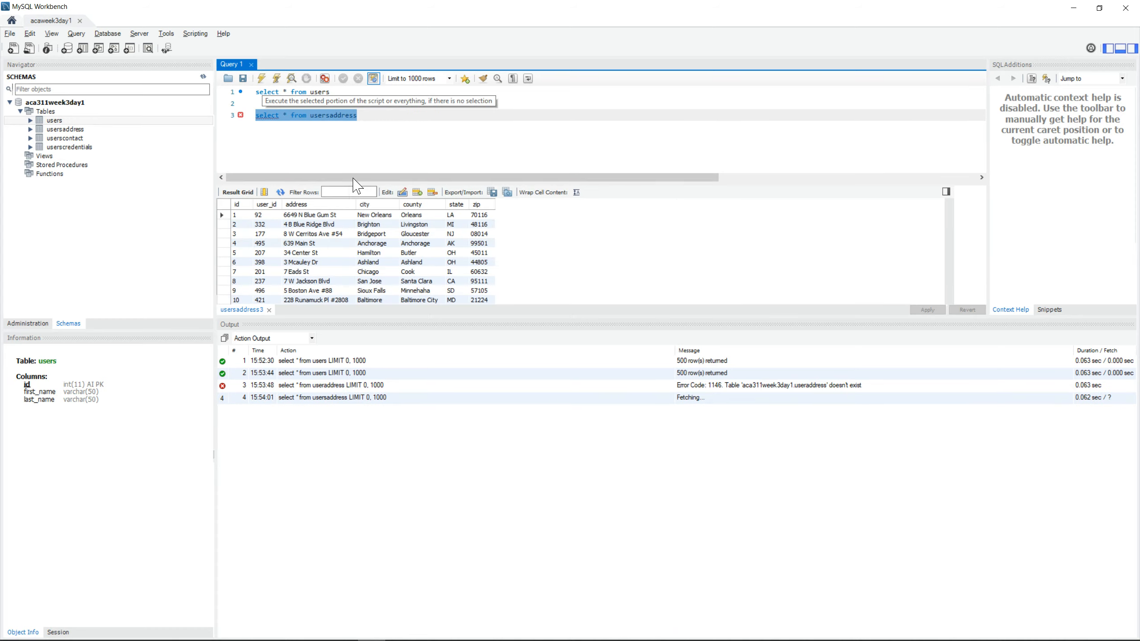
# Execute the users query on its own again, followed by the usersaddress query on its own.
pyautogui.moveTo(331, 92); pyautogui.dragTo(270, 88)
pyautogui.click(262, 79)
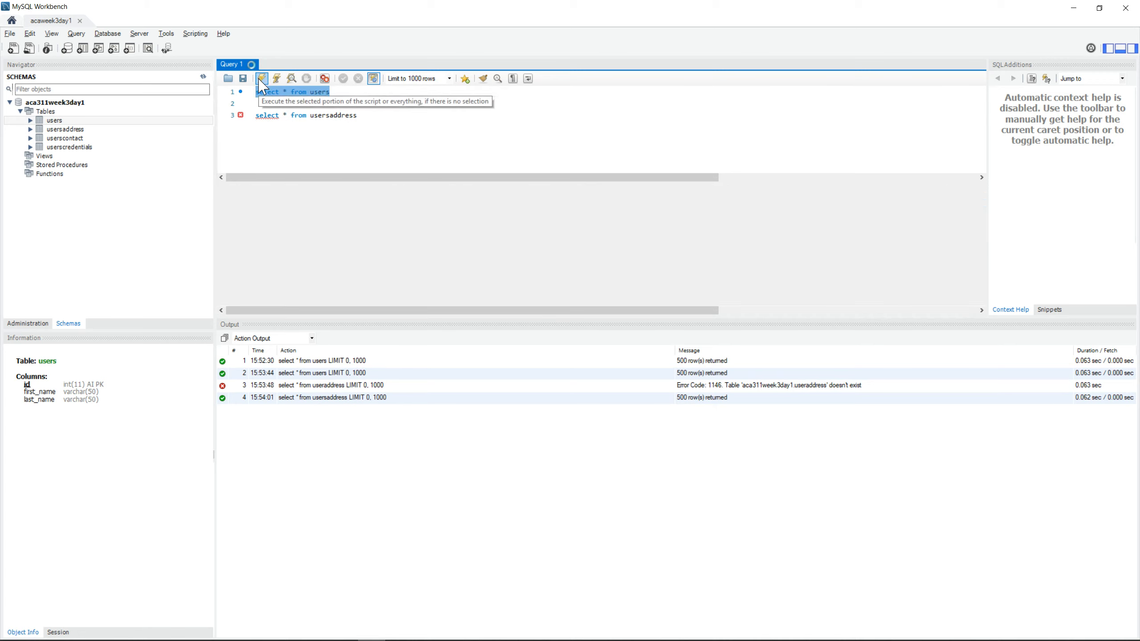
pyautogui.click(384, 125)
pyautogui.tripleClick(285, 118)
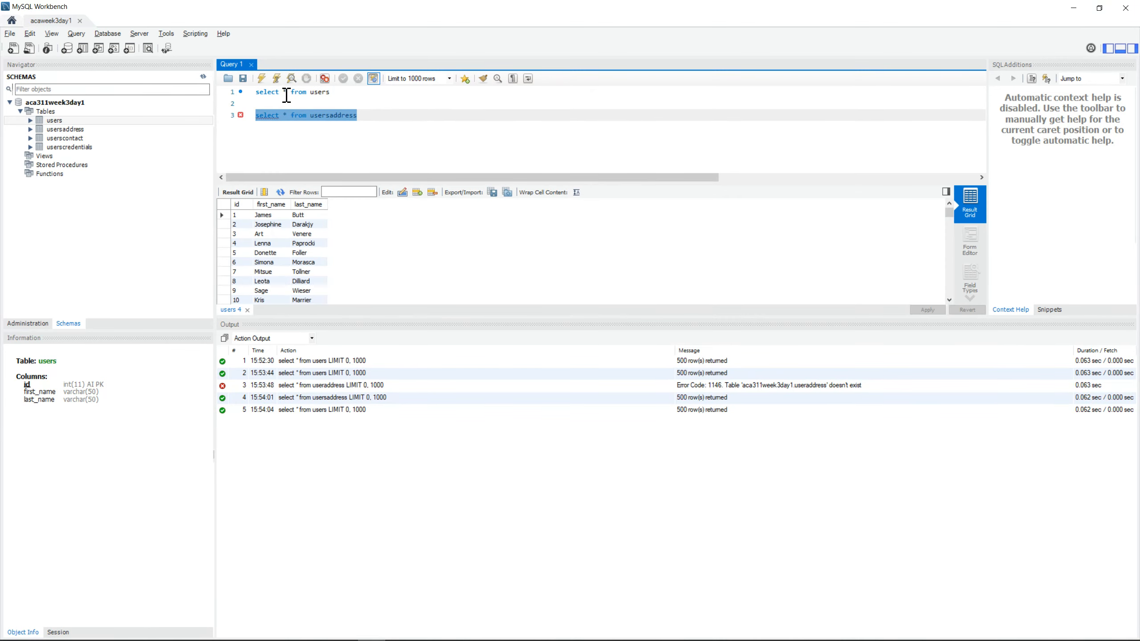
pyautogui.click(262, 79)
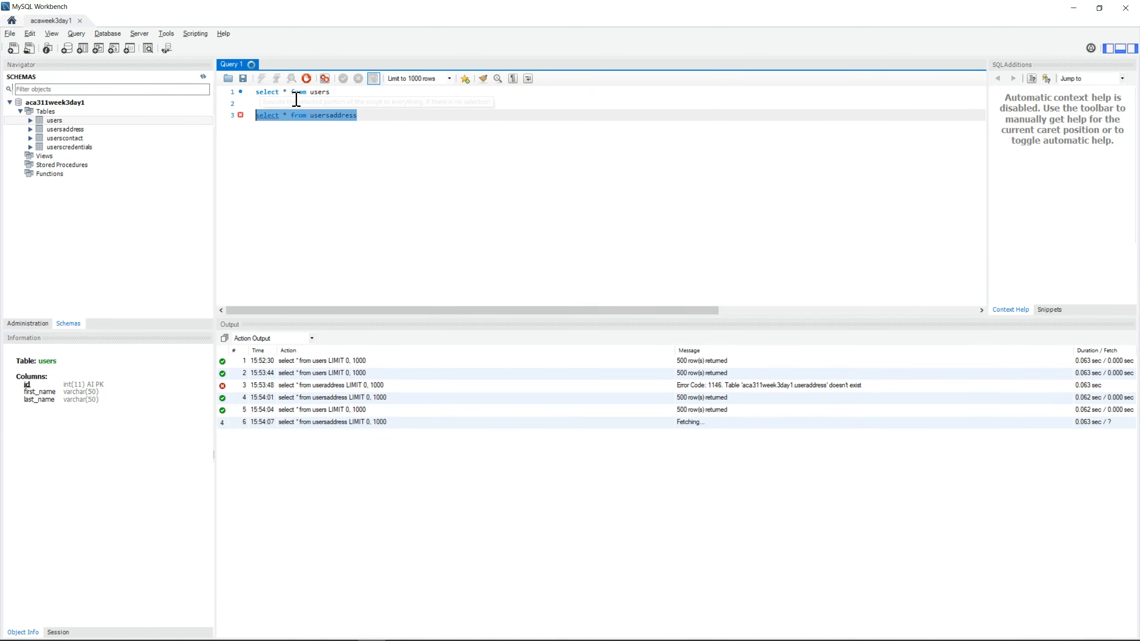
pyautogui.click(397, 141)
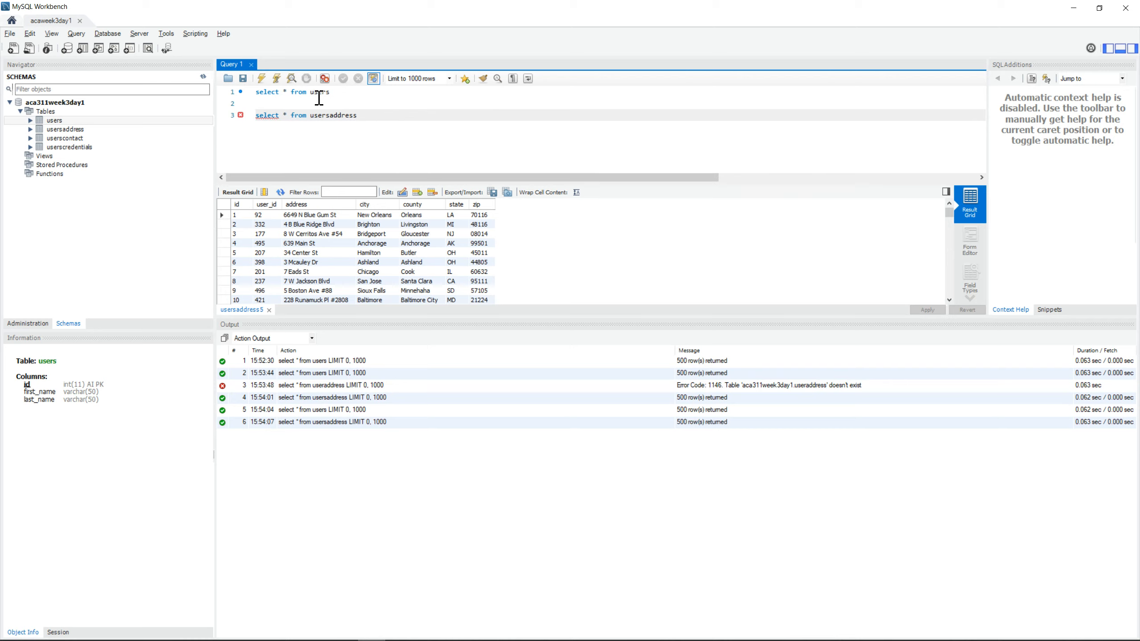